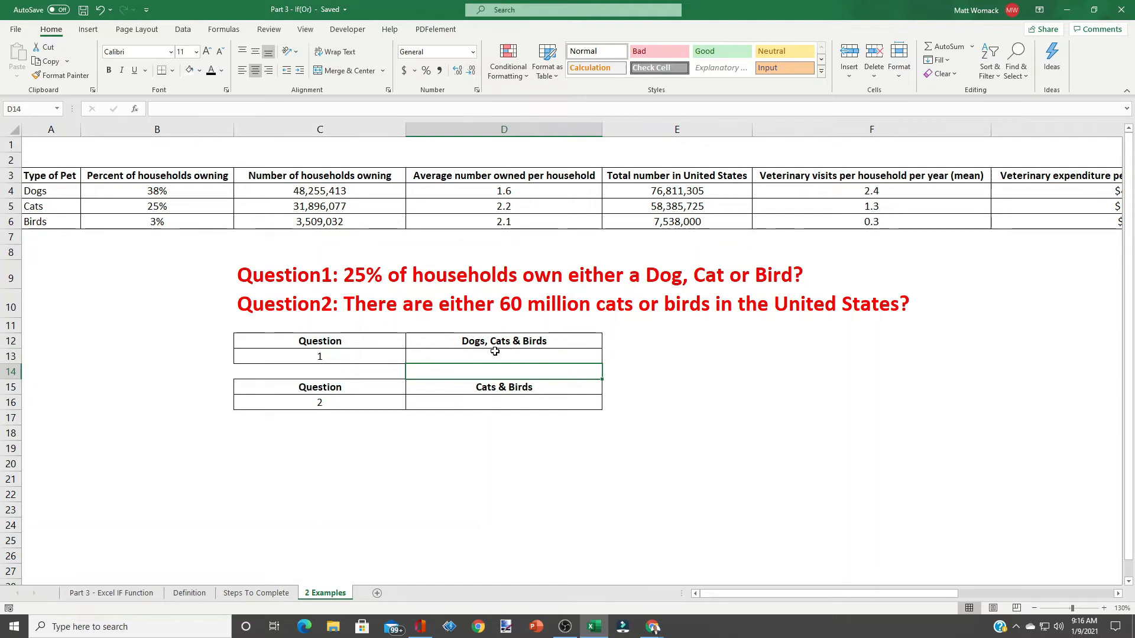
Step: Start an IF formula with a nested OR in D13 for Question 1, with B4>=25% as the first condition
left_click(433, 356)
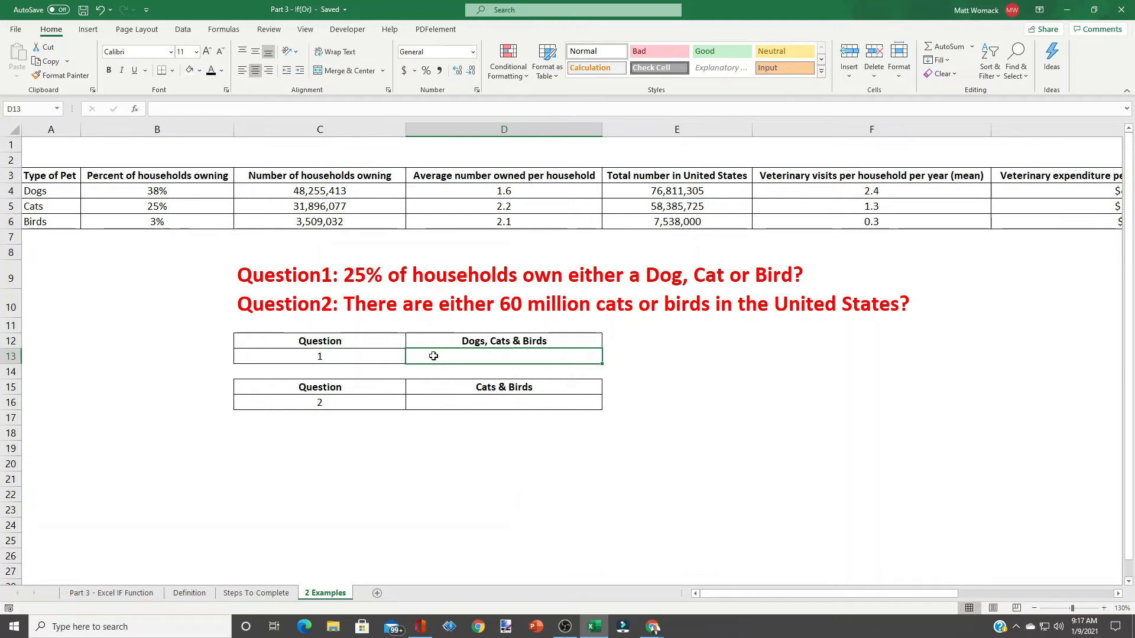
type("=")
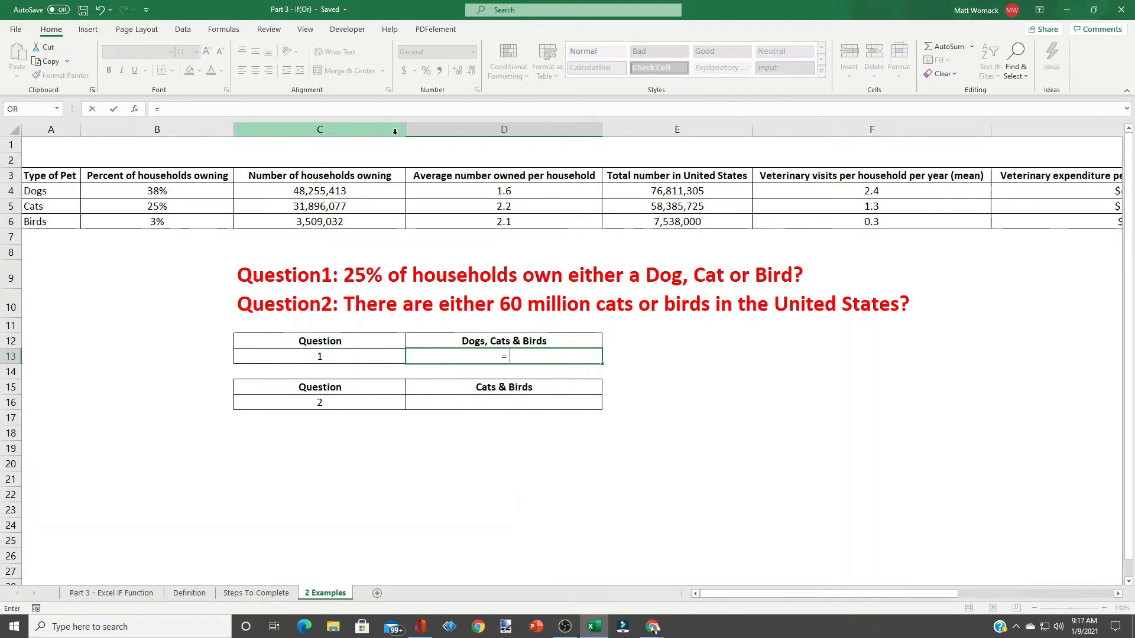
type(" if")
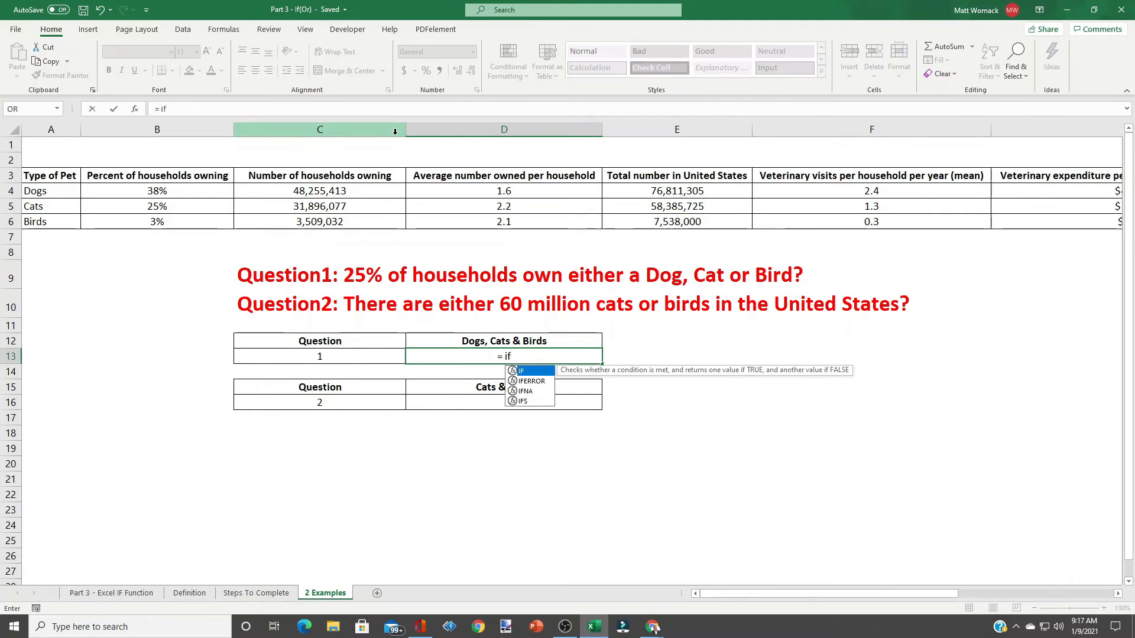
type("(")
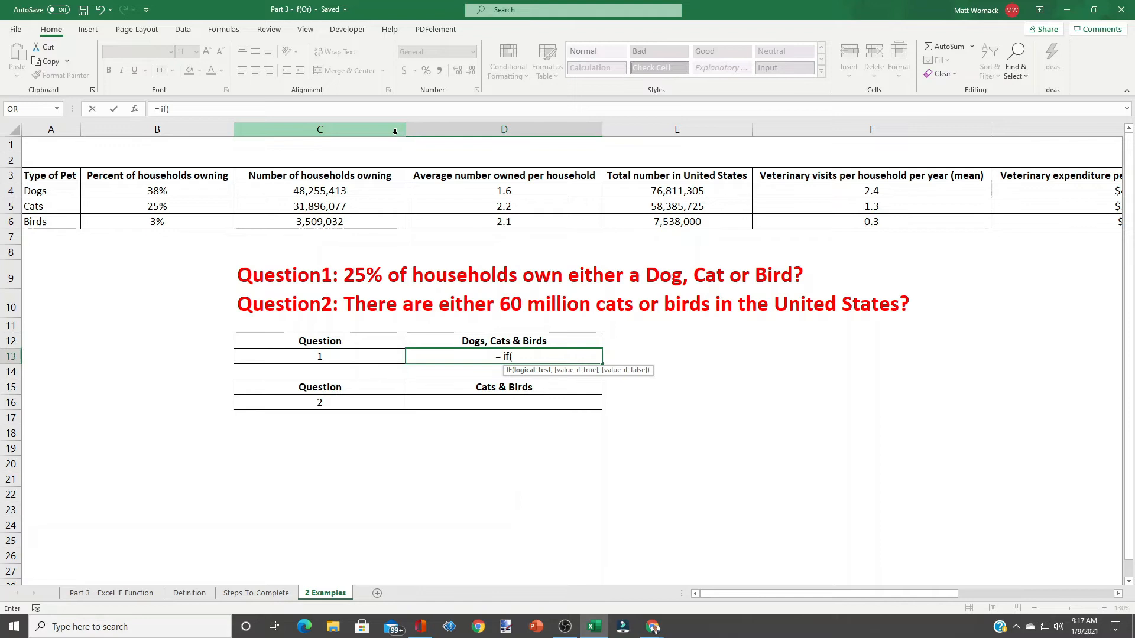
type("OR")
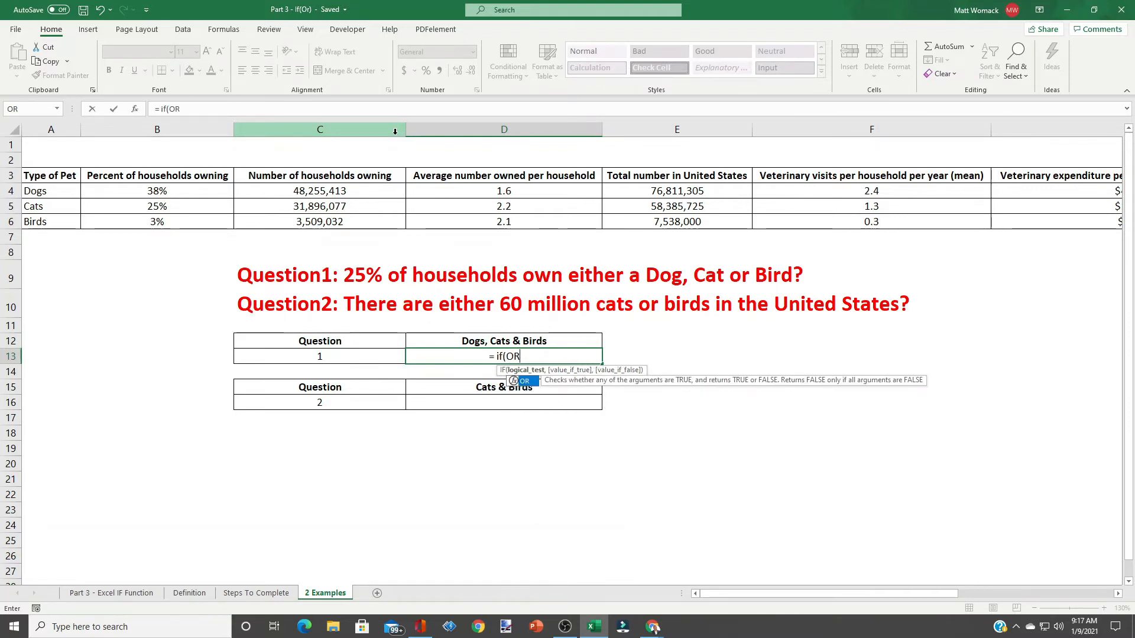
type("(")
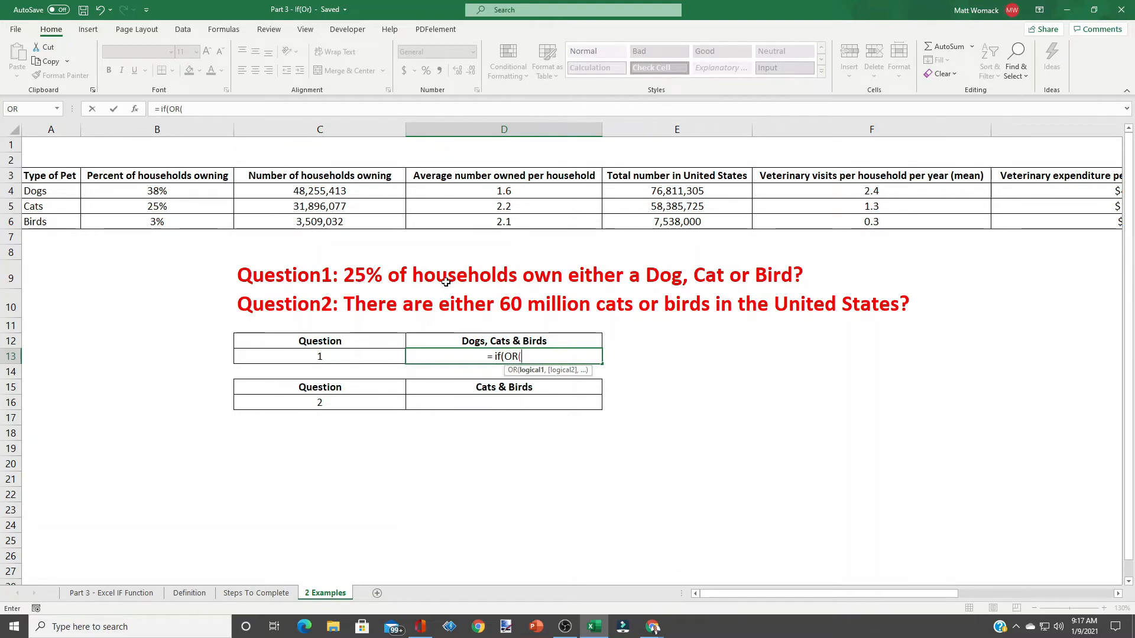
left_click(143, 192)
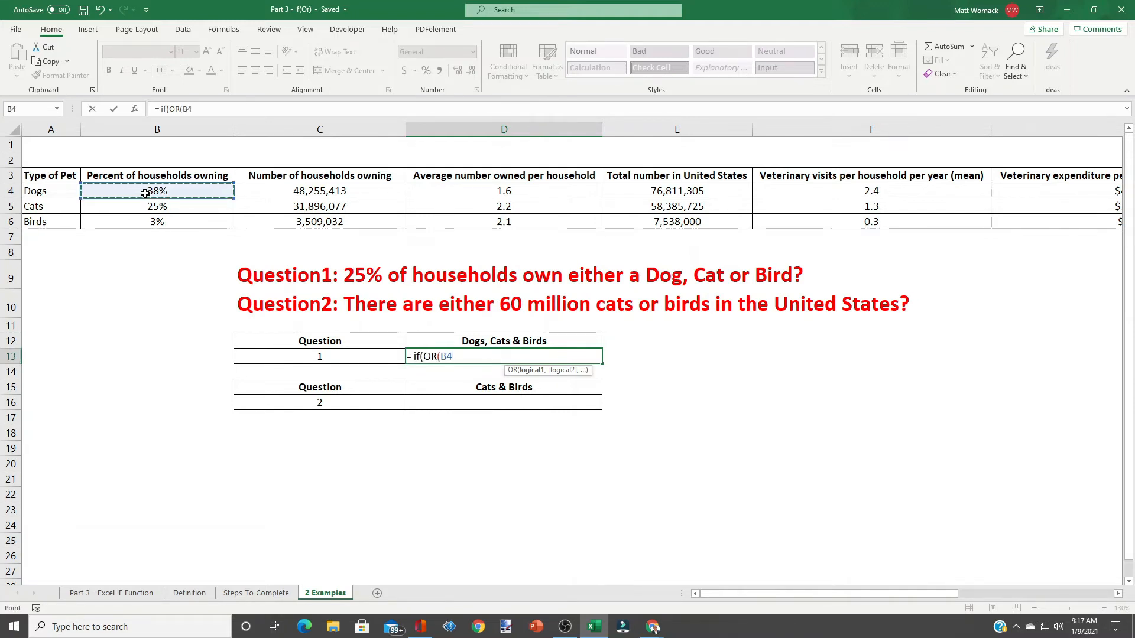
type(">")
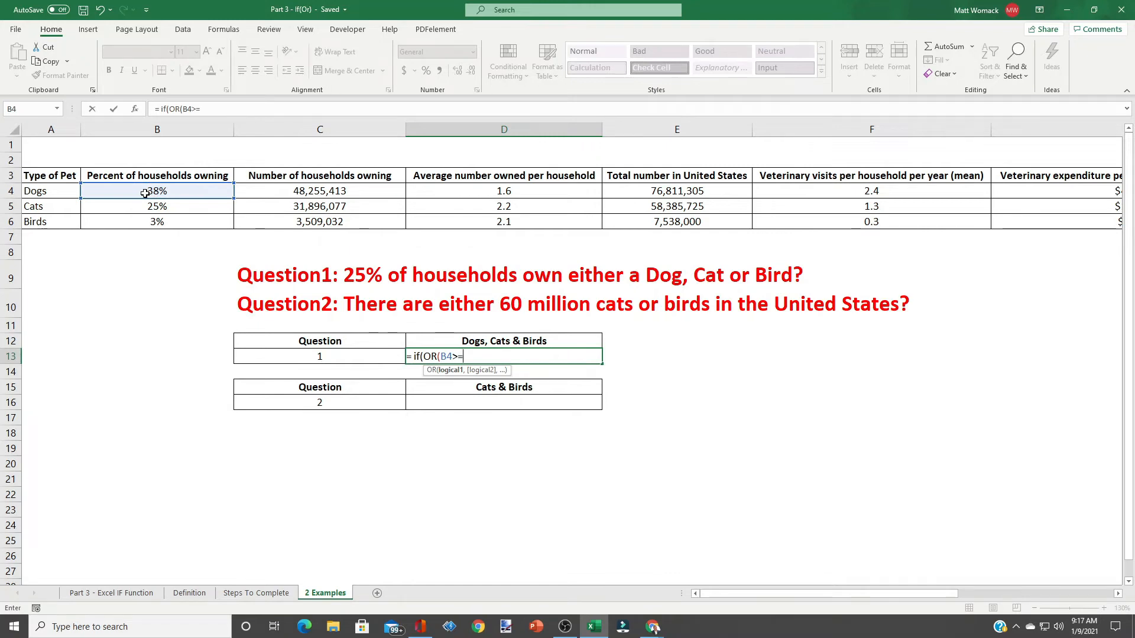
type("=25%")
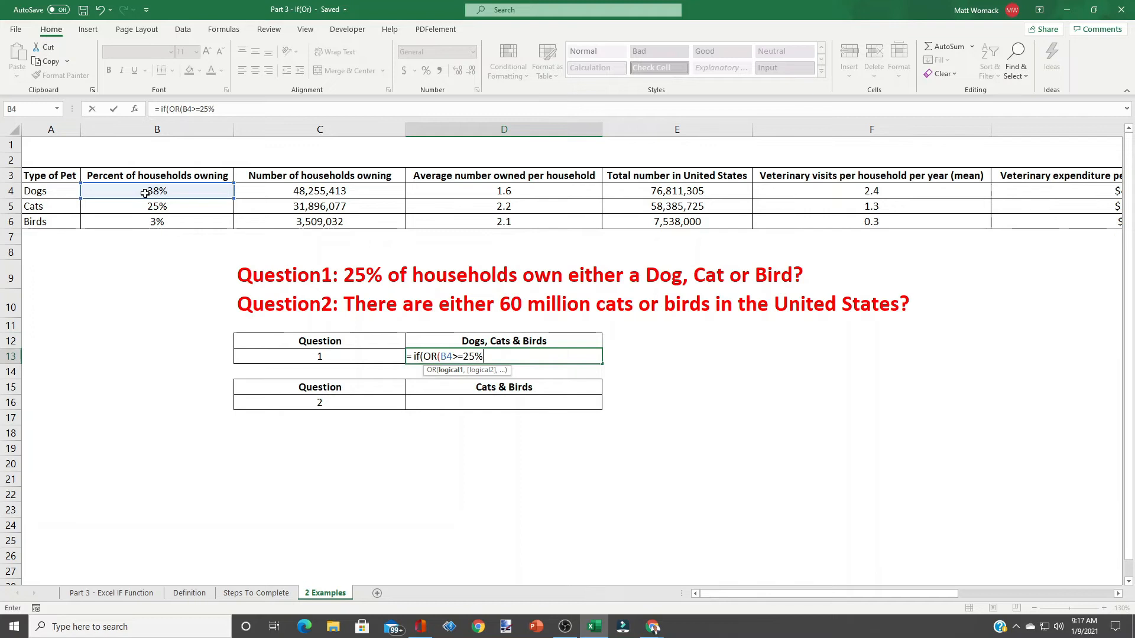
type(",")
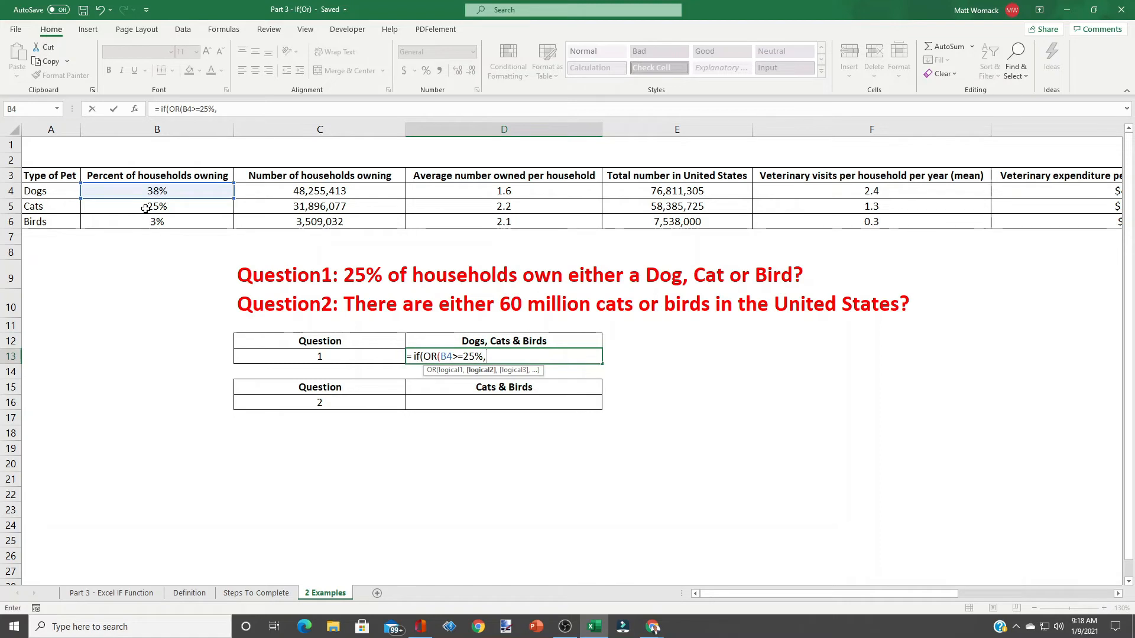
Step: Add the conditions B5>=25% and B6>=25% to the OR test in D13 and close the OR function
left_click(145, 209)
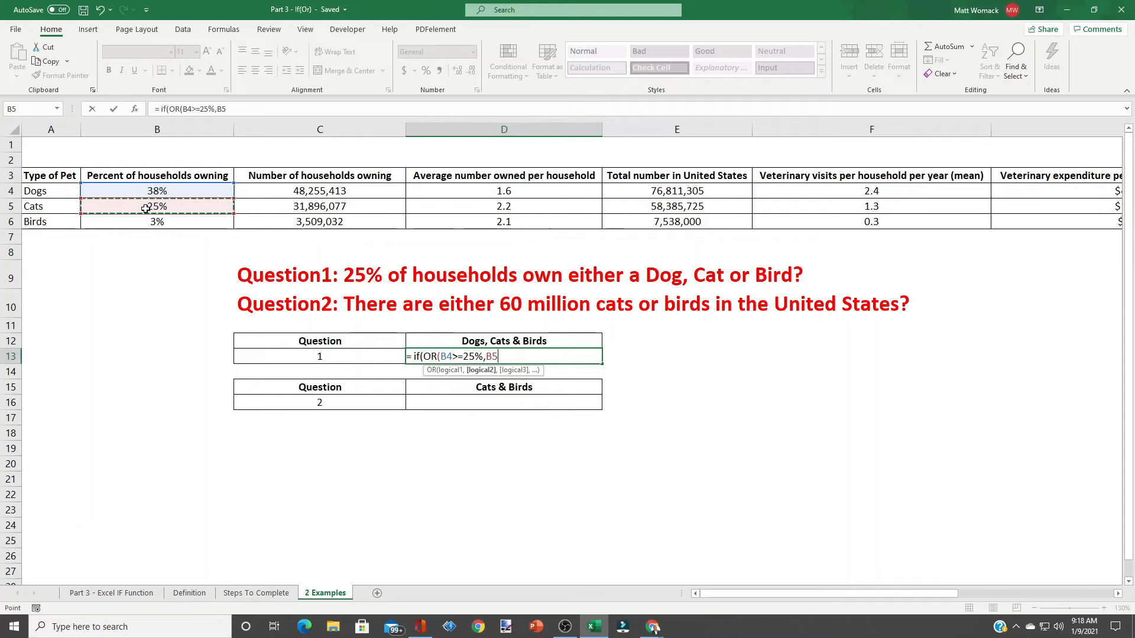
type(">=")
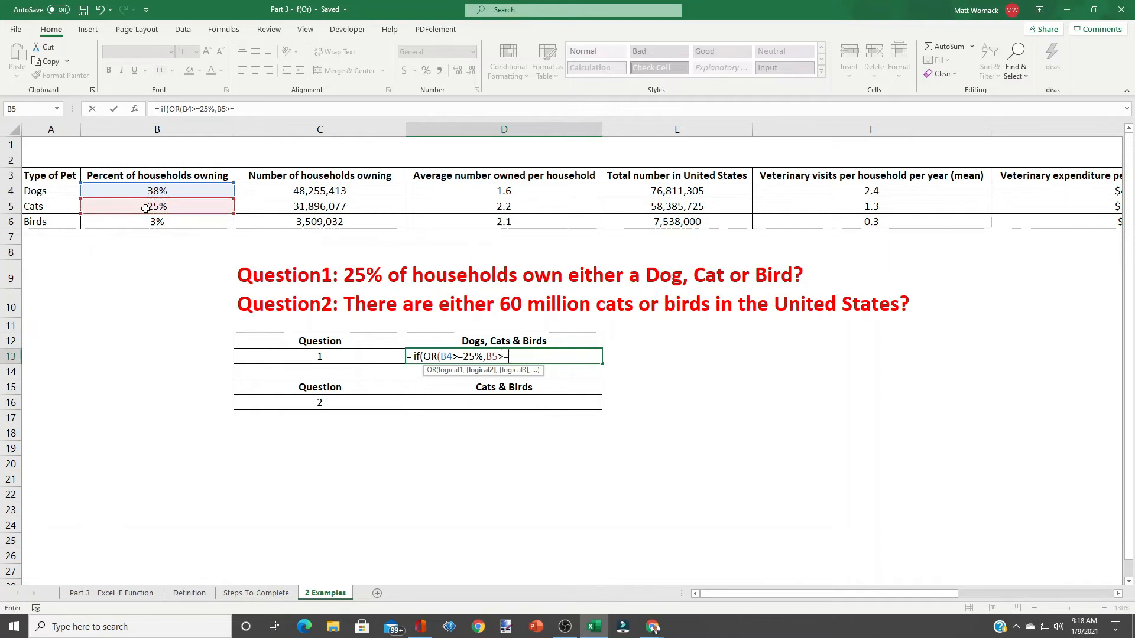
type("25%,")
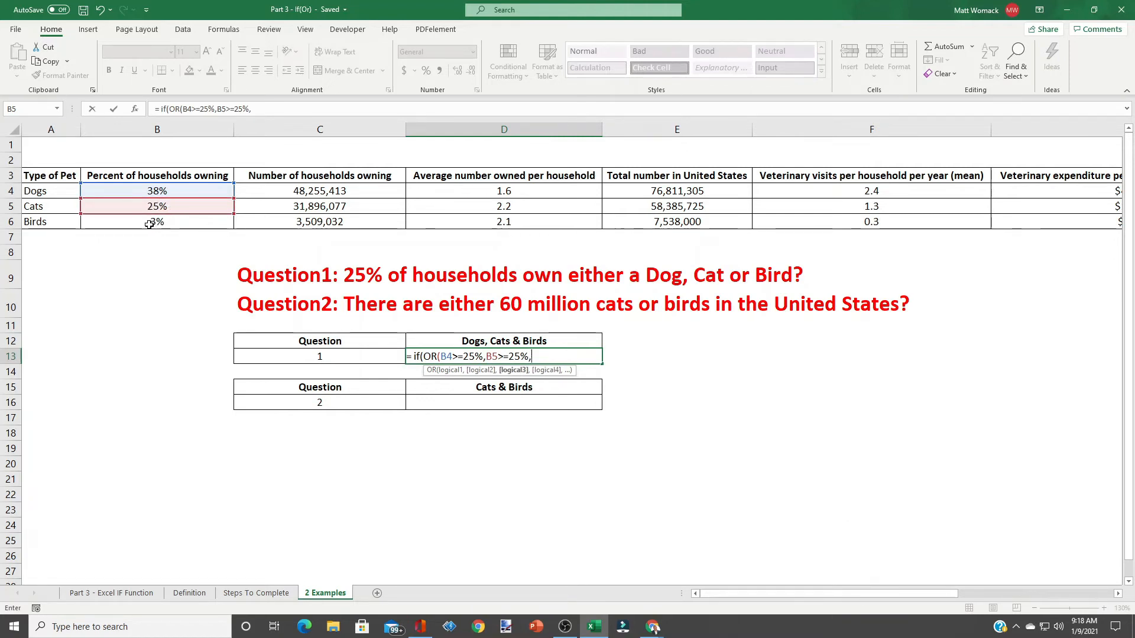
left_click(150, 225)
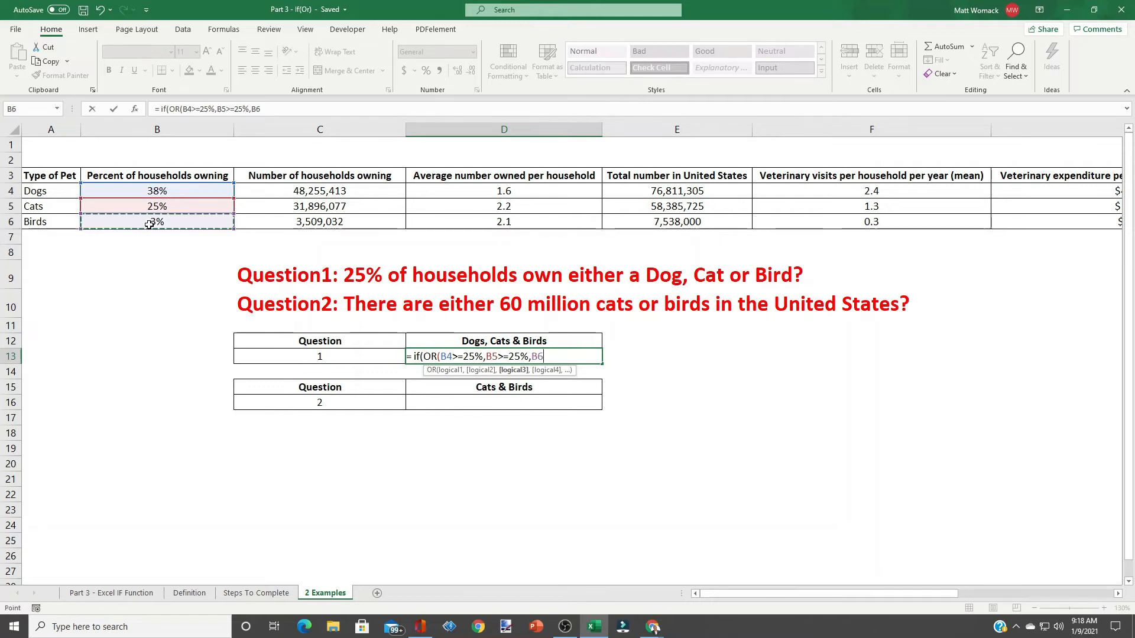
type(">")
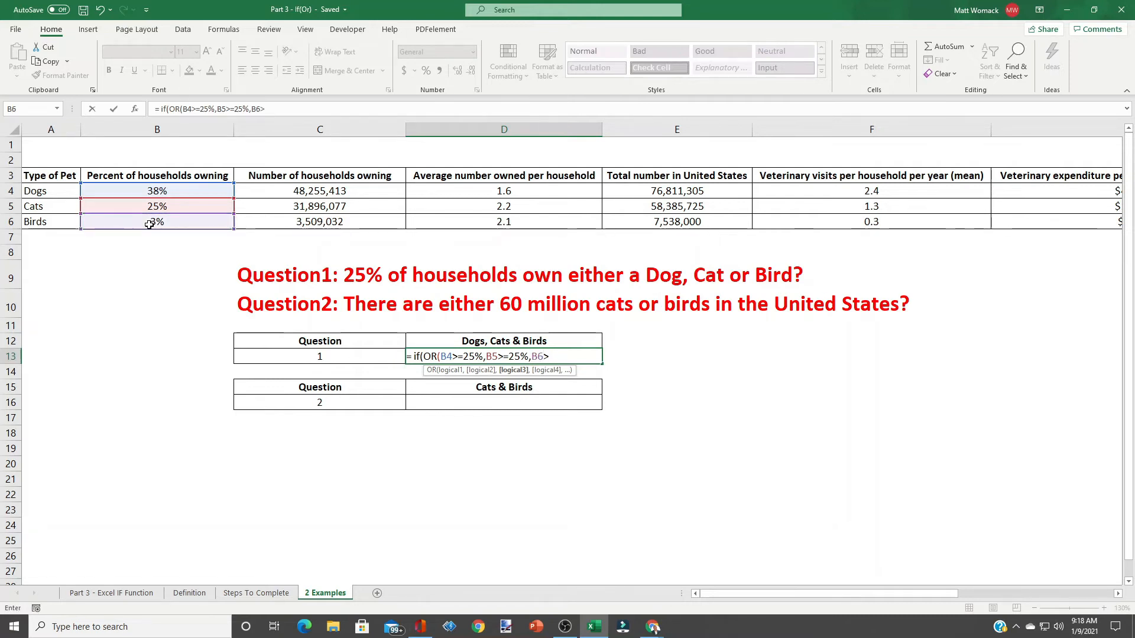
type("=25%")
type(")")
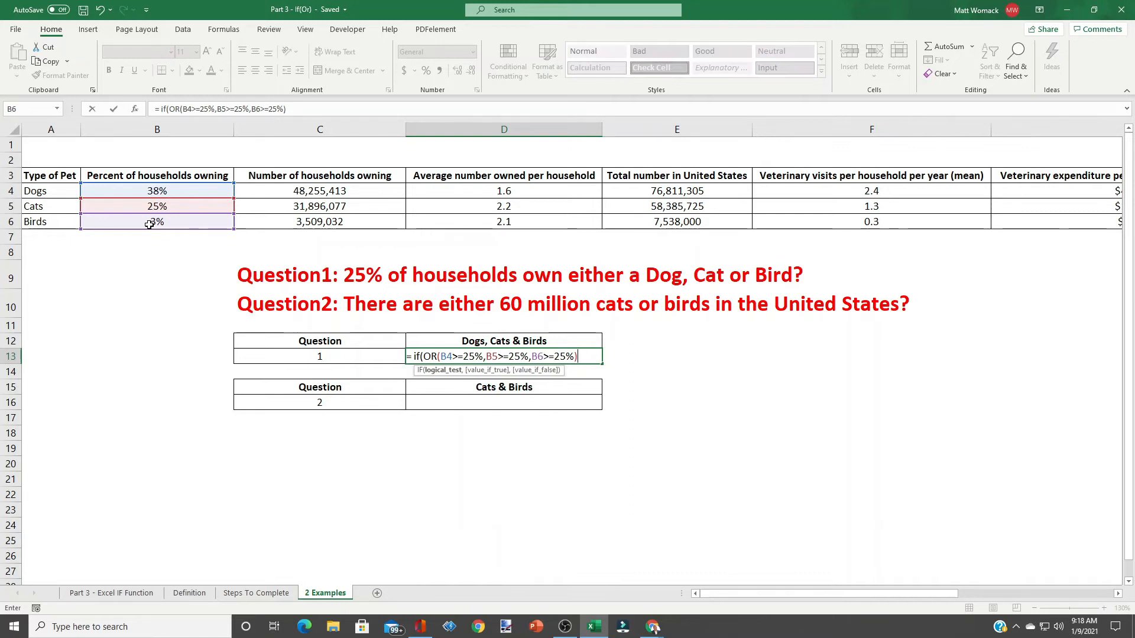
Step: Complete the D13 formula with "True" as the value if true and "False" as the value if false
type(",")
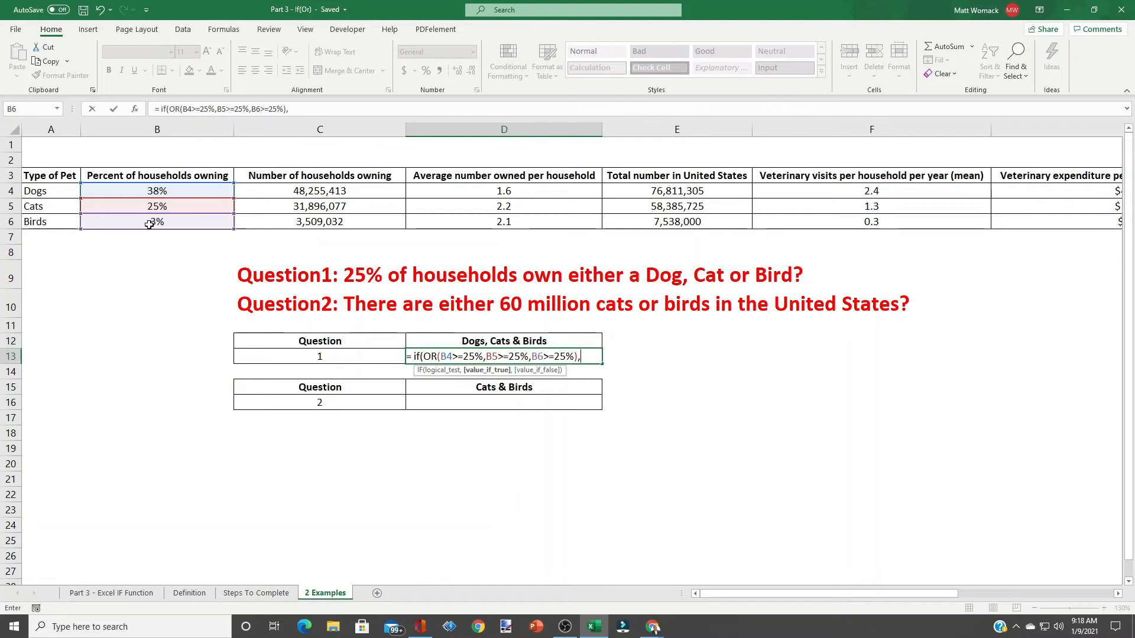
type("\"True")
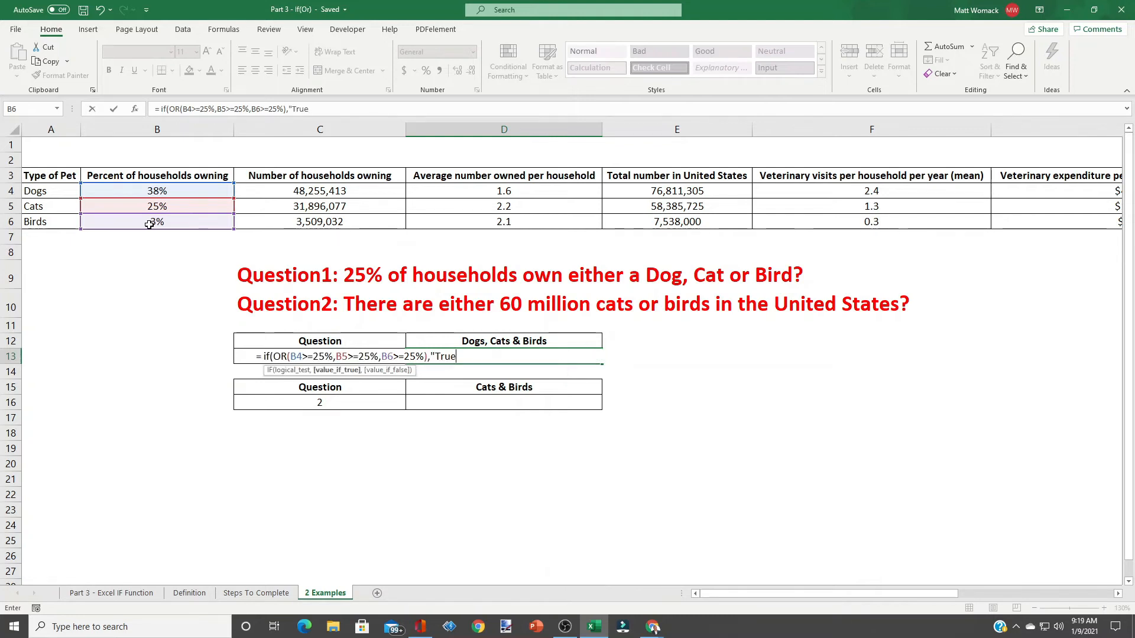
type("\",\"False")
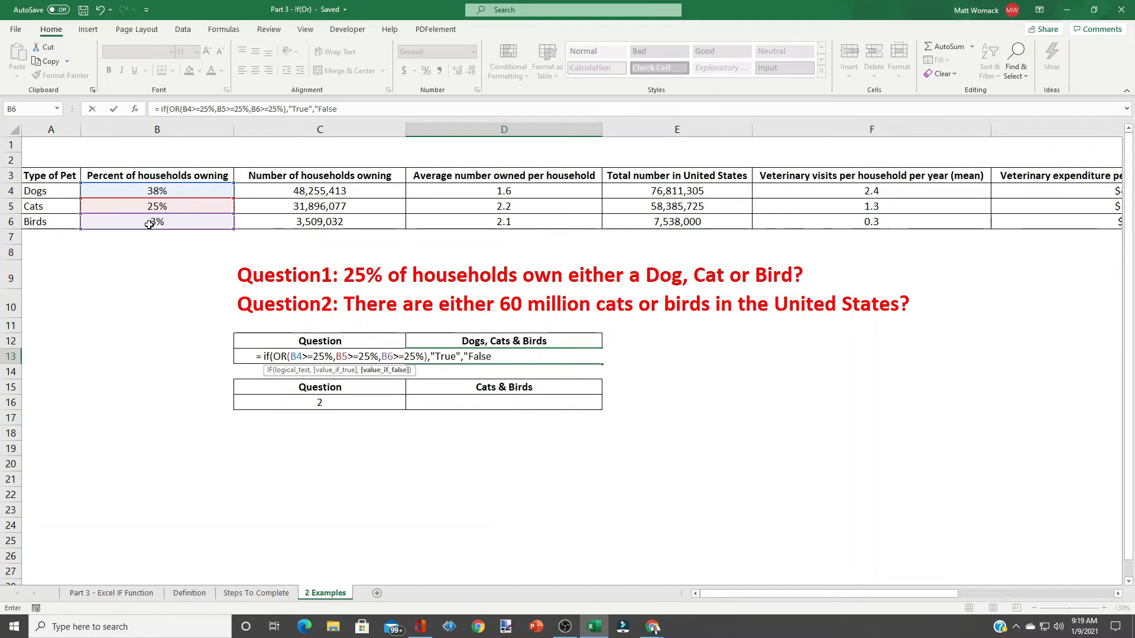
type("\")")
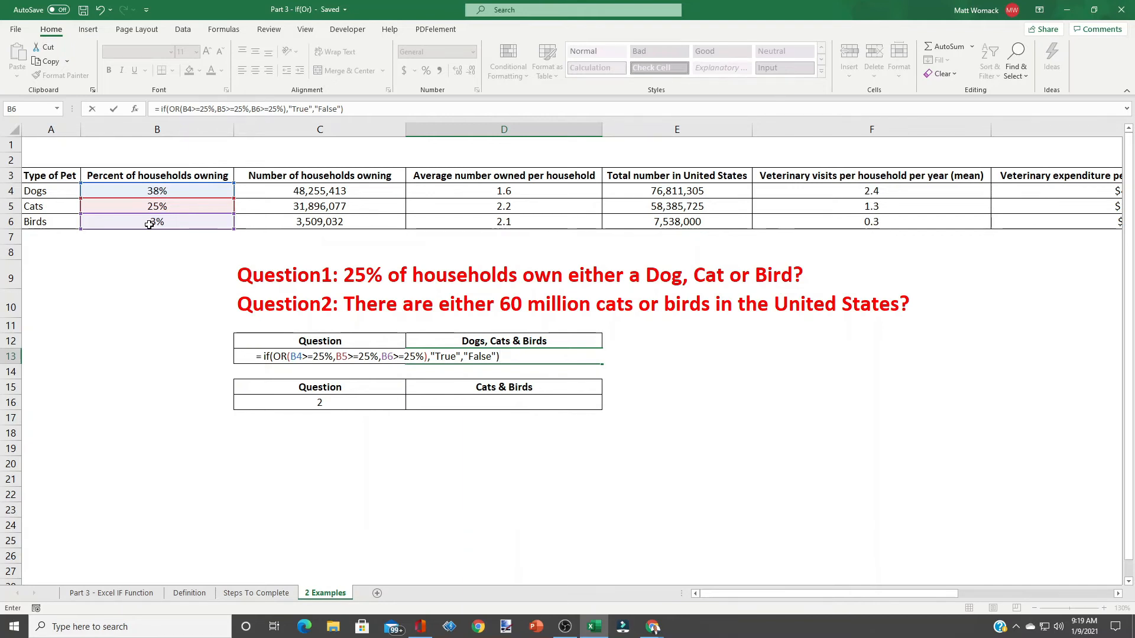
key("Return")
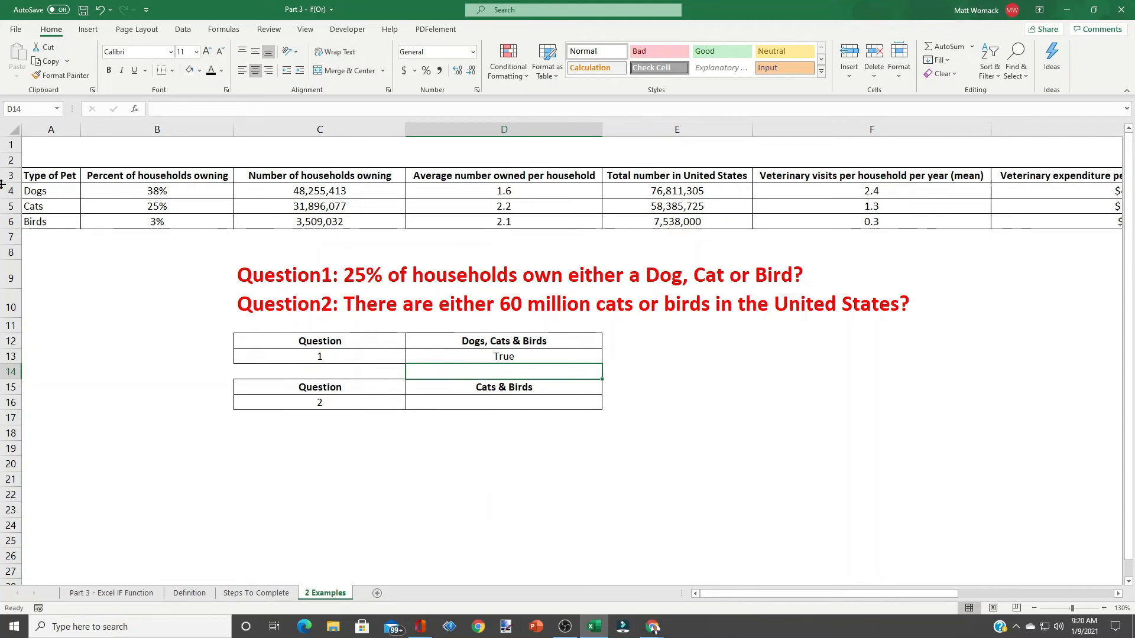
Step: Check the household ownership percentages for dogs, cats and birds in B4:B6 against the Question 1 formula in D13
left_click(110, 193)
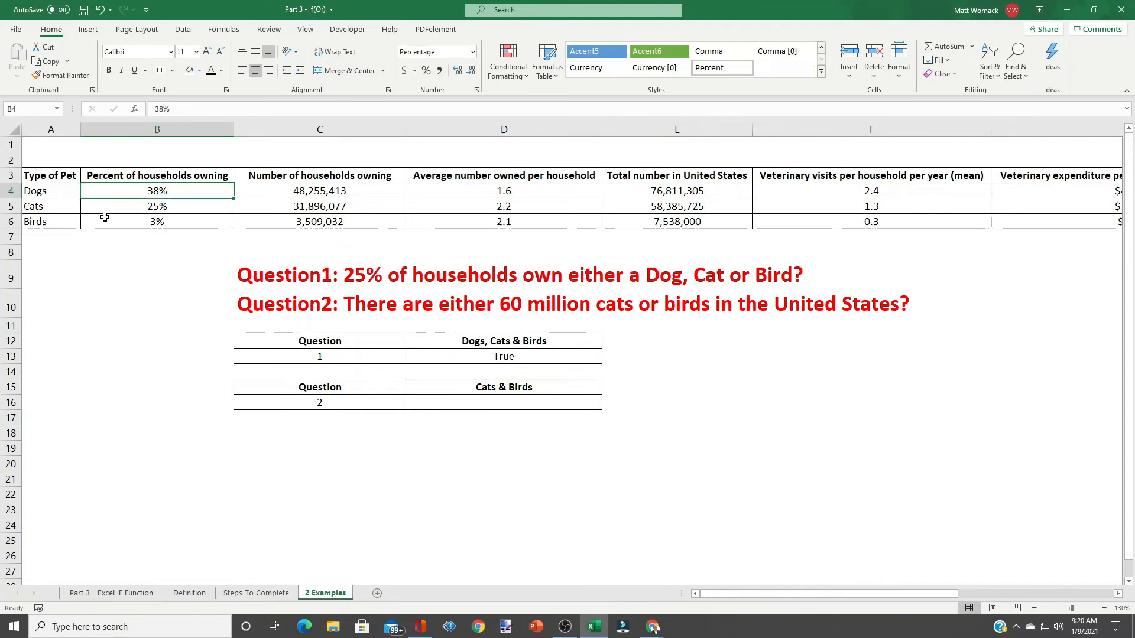
left_click(107, 207)
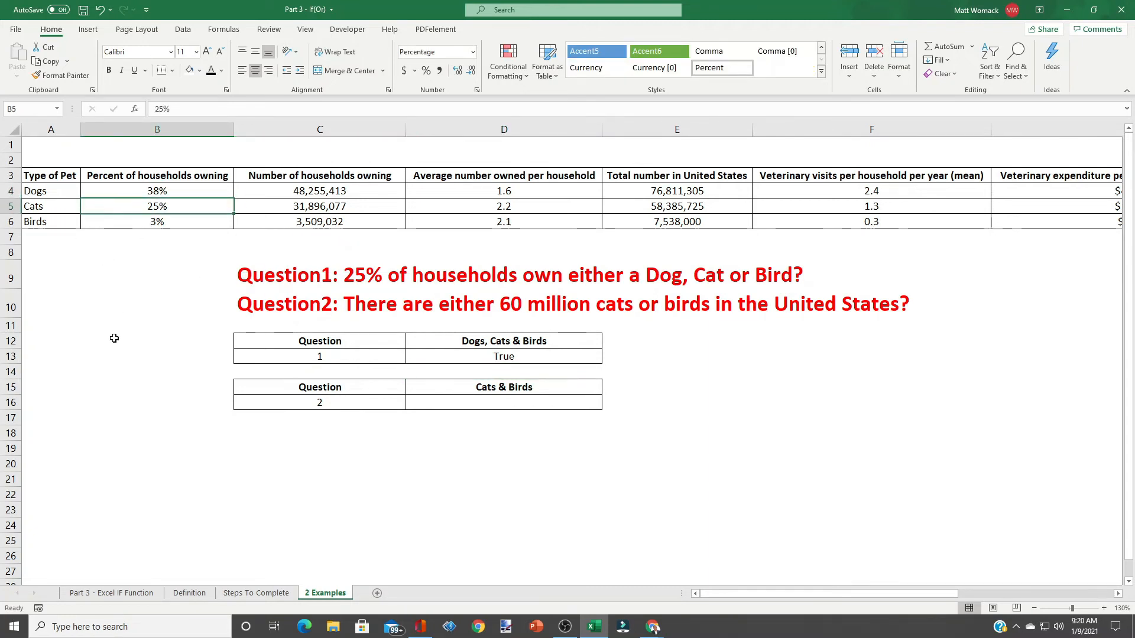
left_click(123, 224)
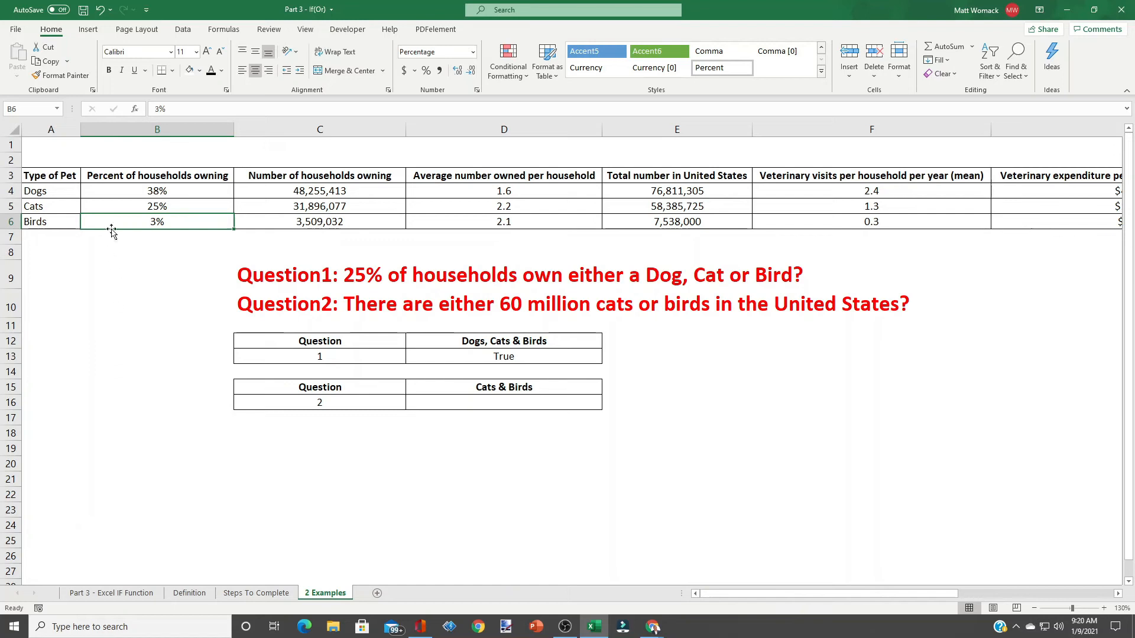
left_click(124, 190)
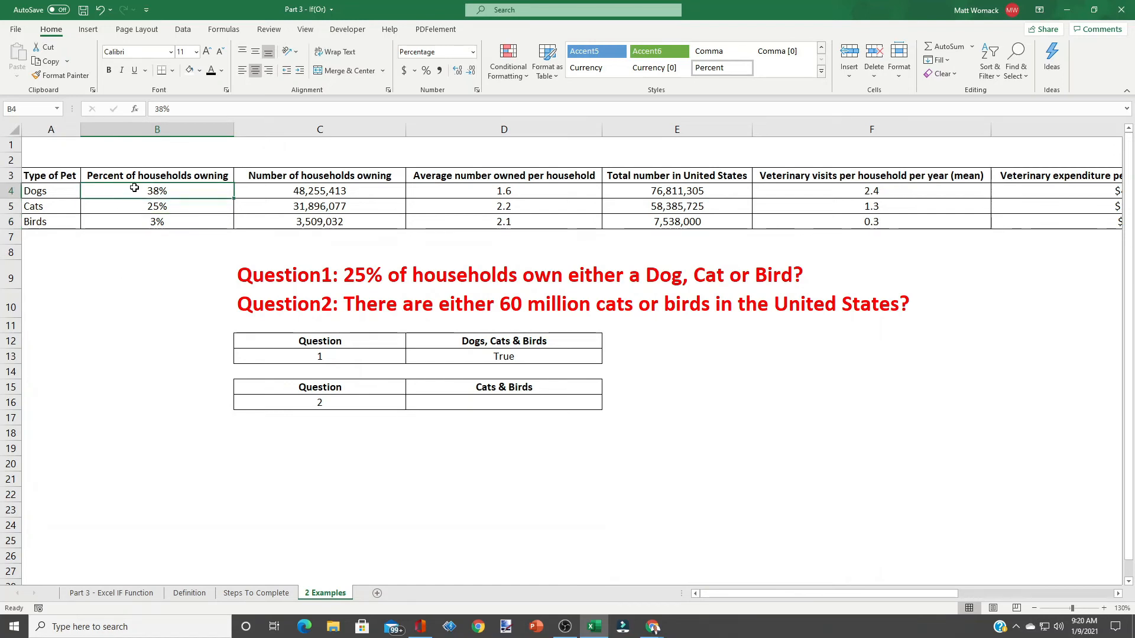
left_click(482, 359)
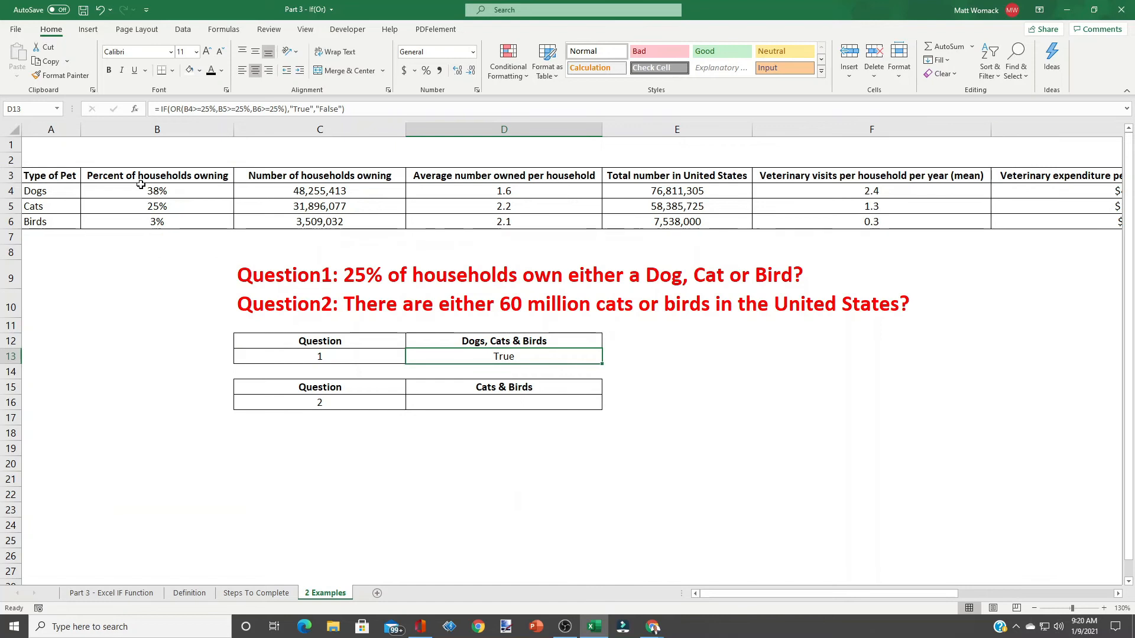
left_click_drag(141, 190, 144, 207)
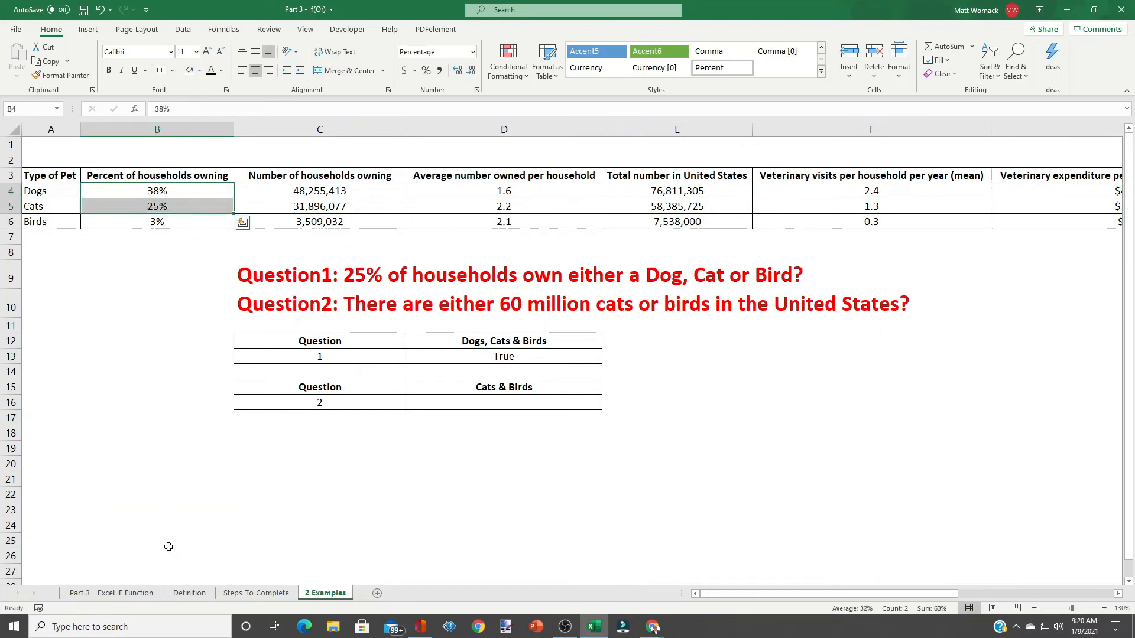
left_click(498, 469)
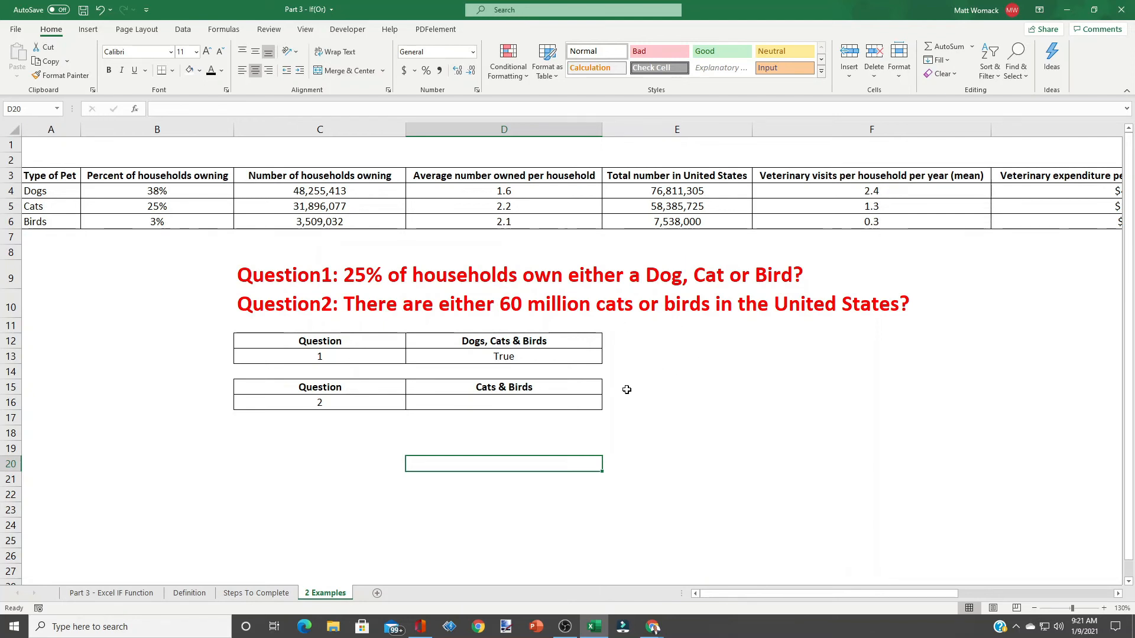
Step: Start an IF formula with a nested OR in D16 for Question 2, with E5>=60000000 as the first condition
left_click(535, 403)
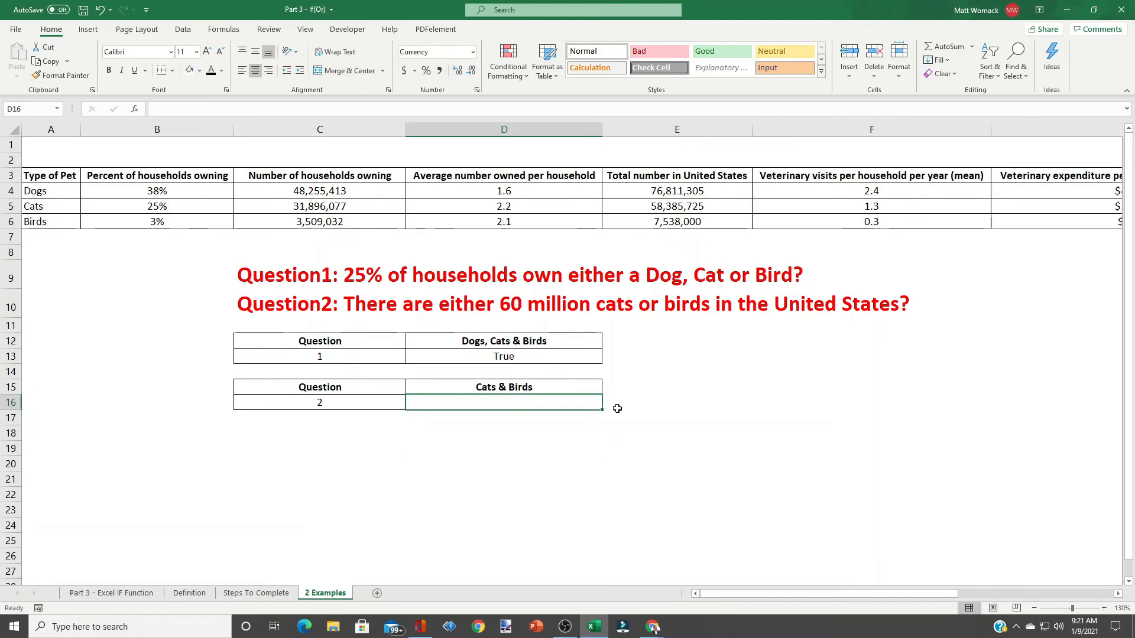
type("=")
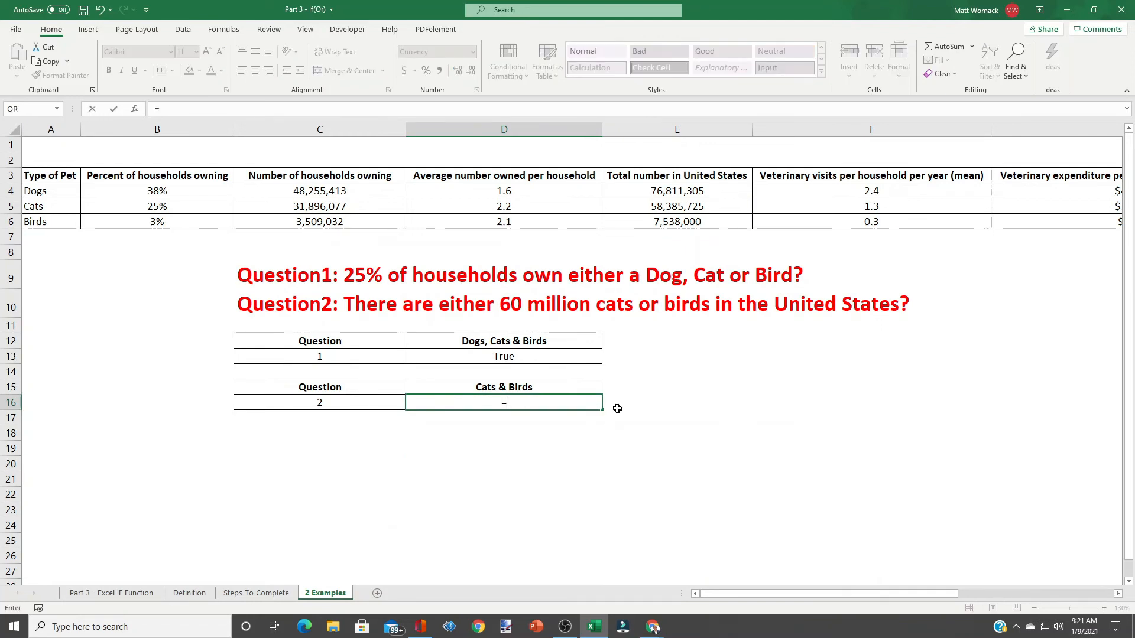
type("if")
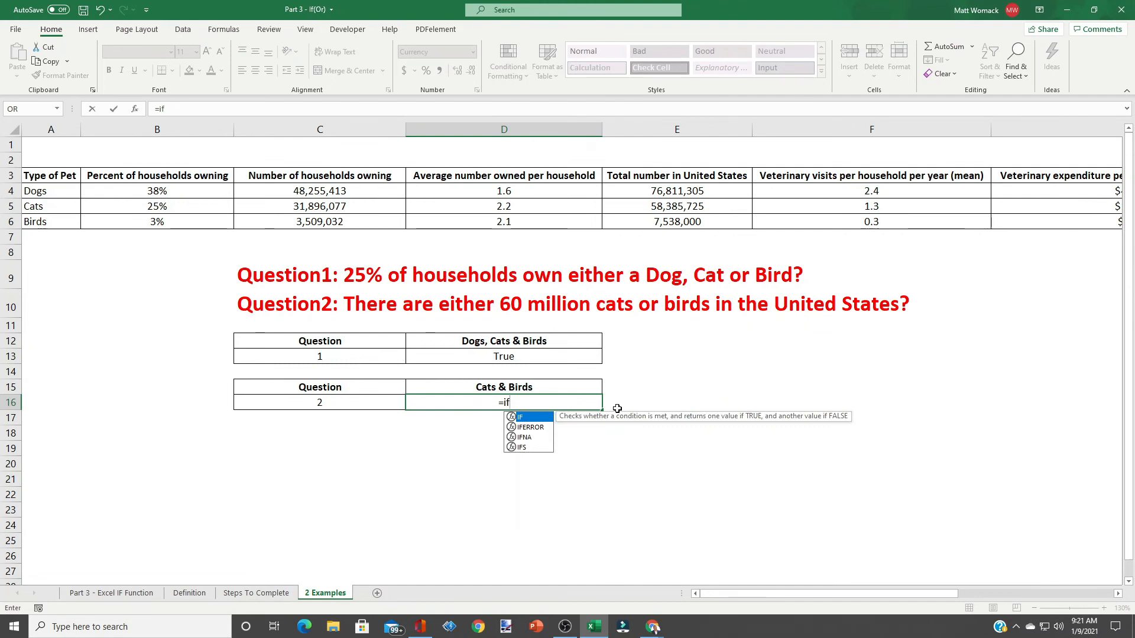
type("(")
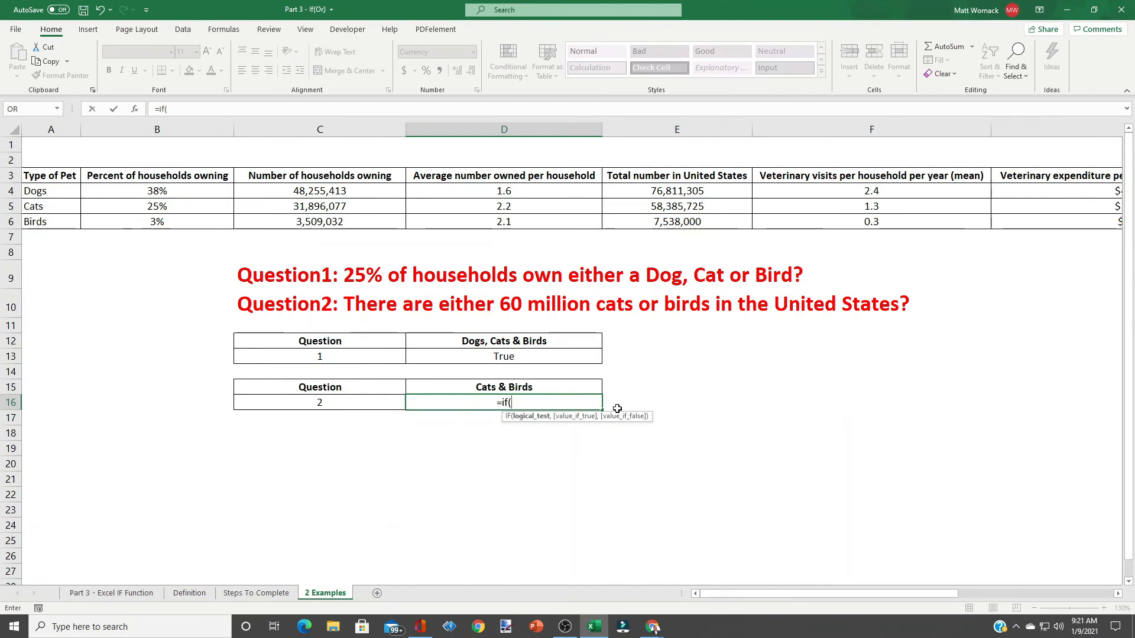
type("OR")
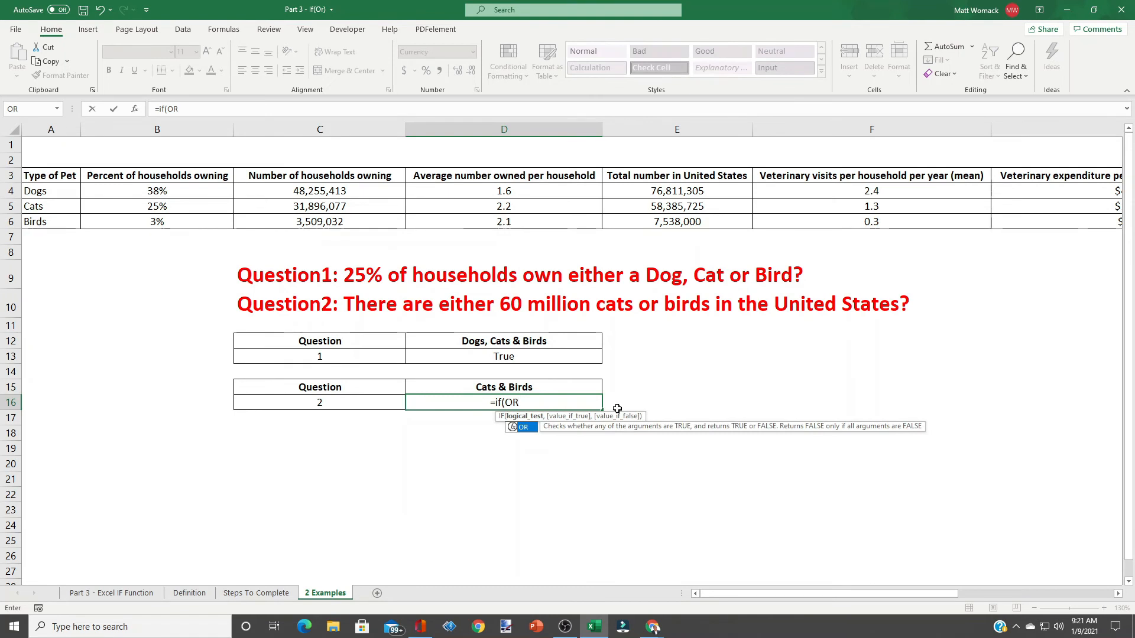
type("(")
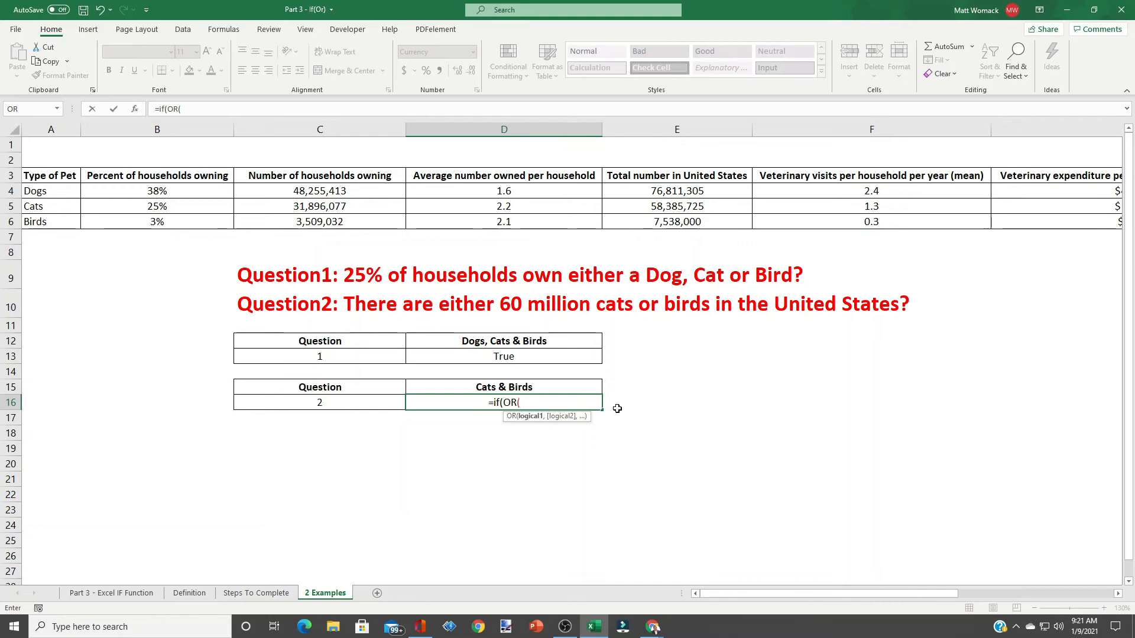
left_click(648, 206)
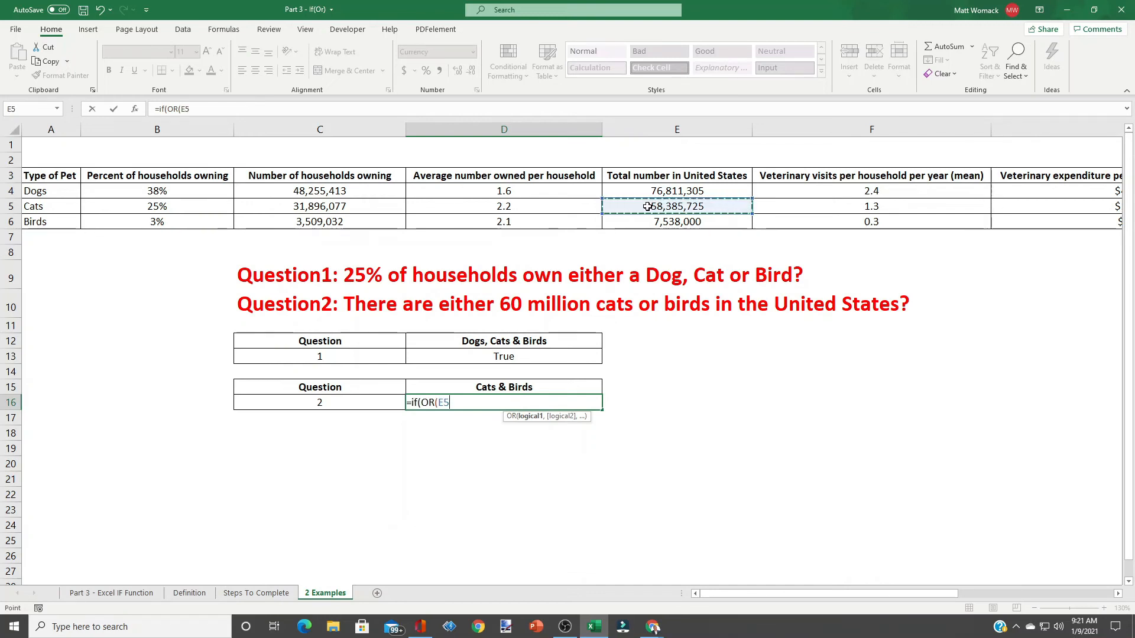
type(">")
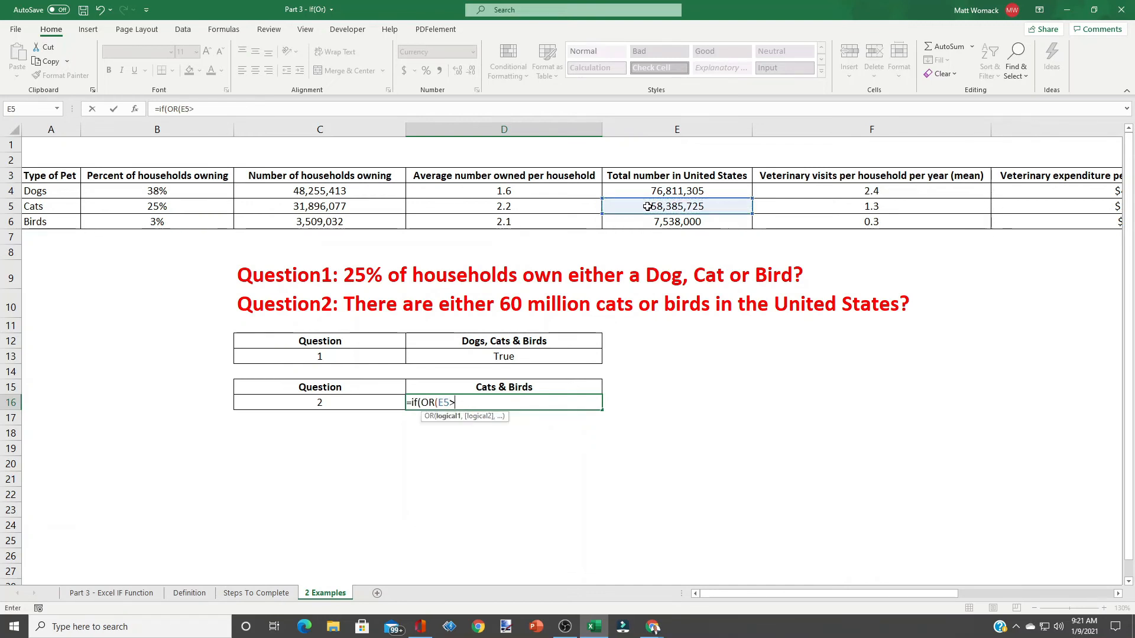
type("=60000000")
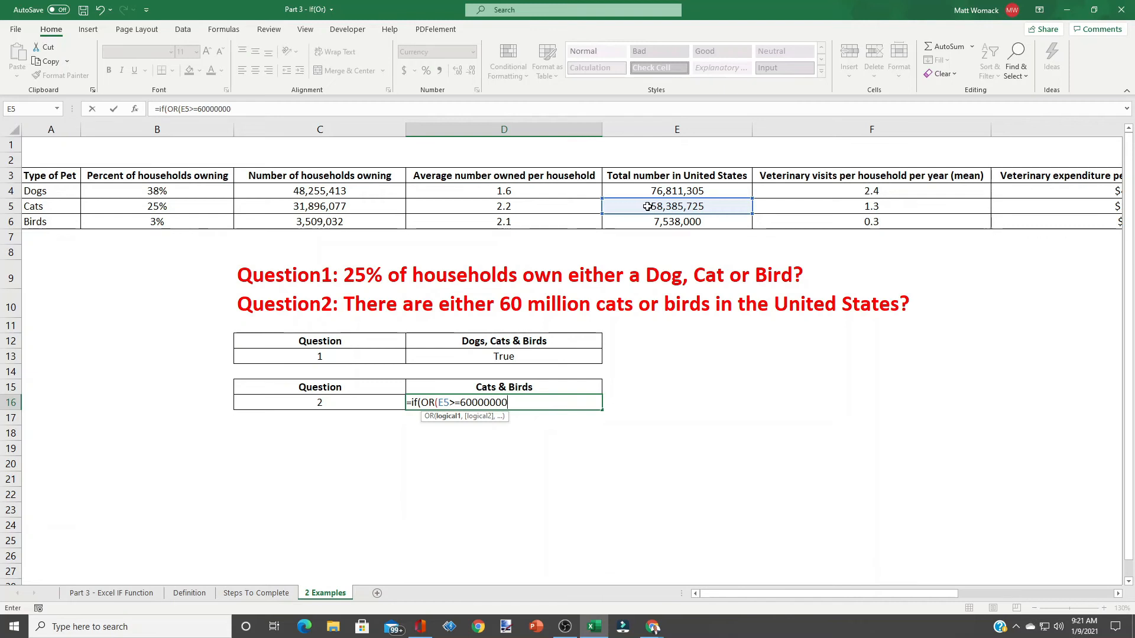
Step: Add the condition E6>=60000000 to the OR test in D16 and close the OR function
type(",")
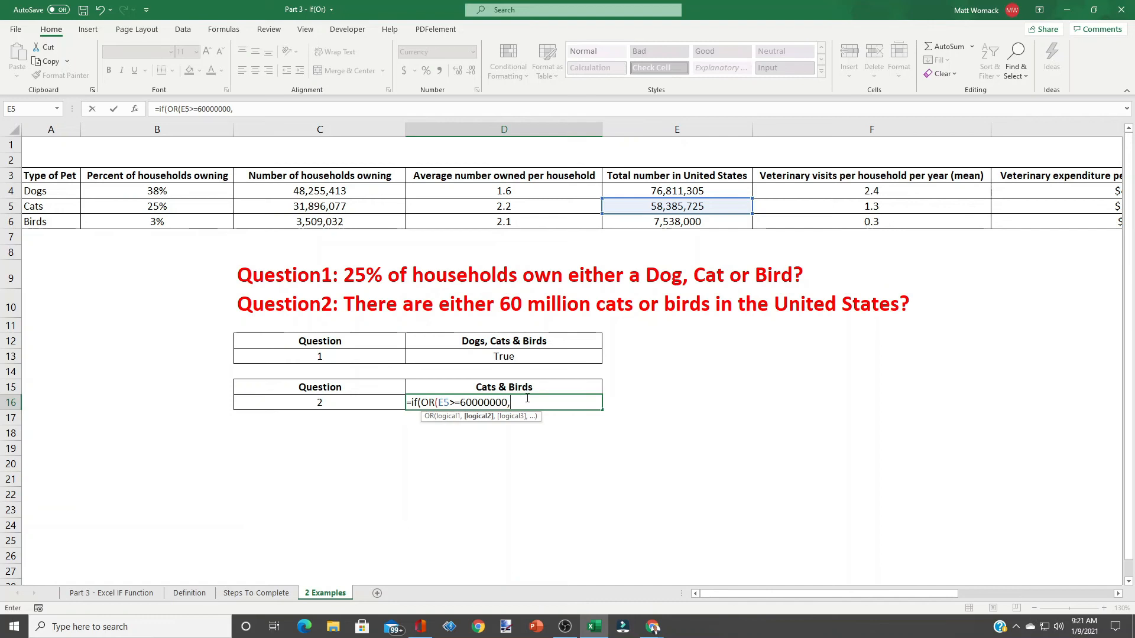
left_click(659, 221)
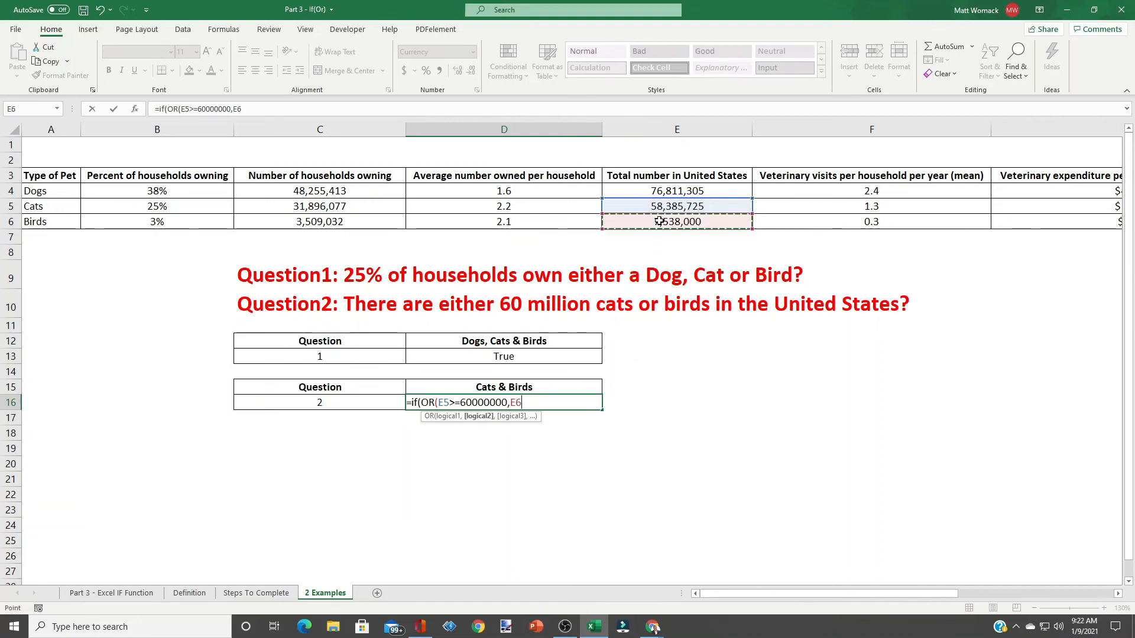
type(">")
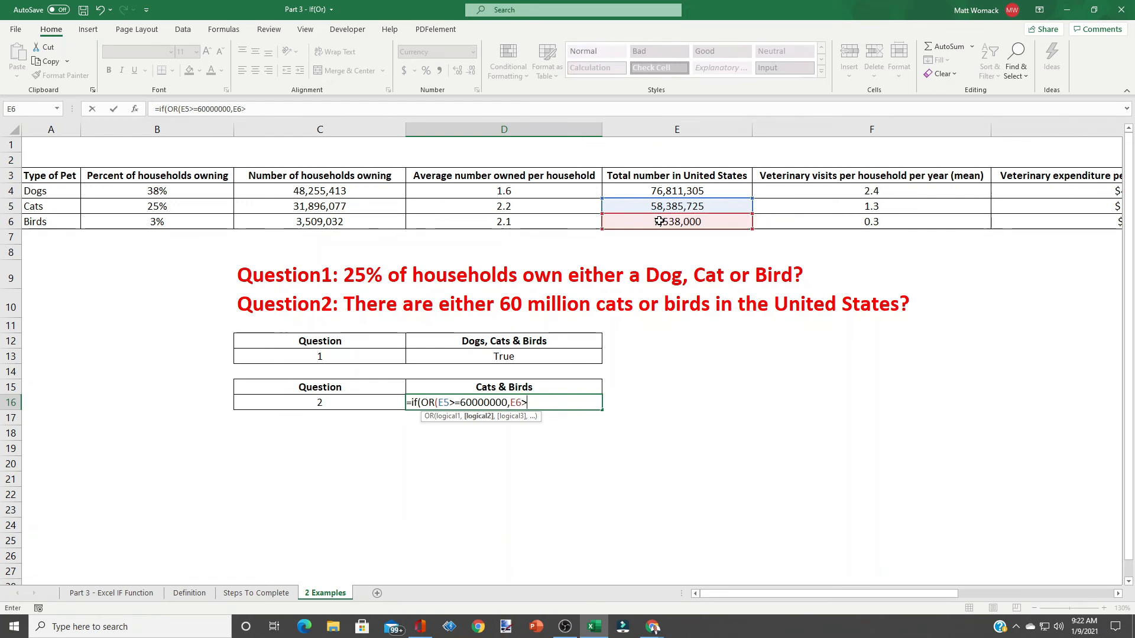
type("=6000000")
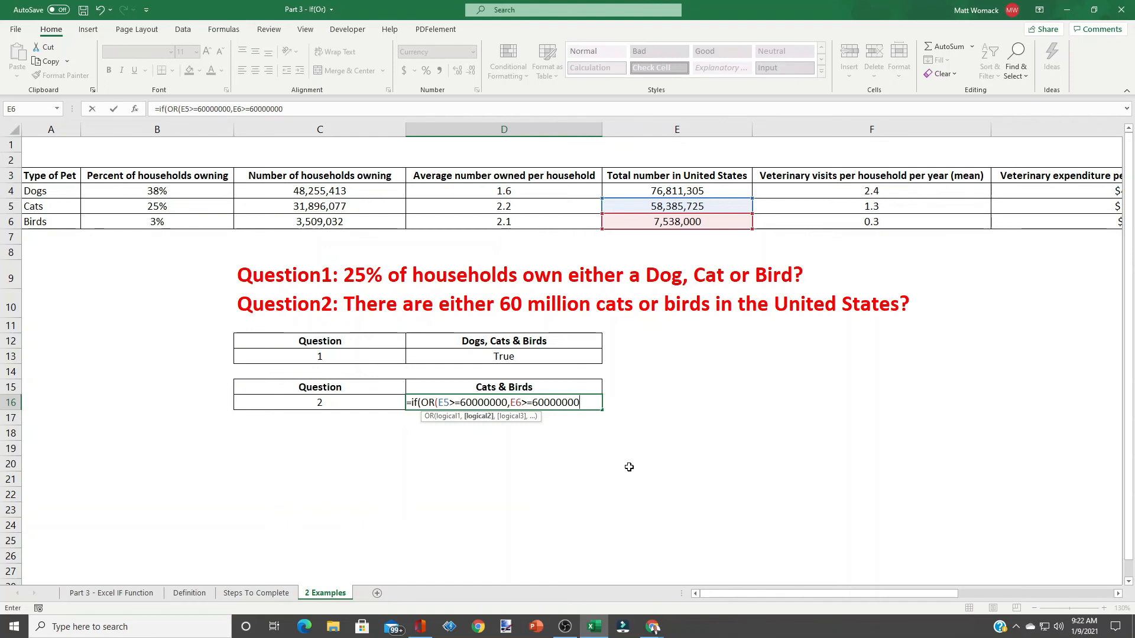
type(")")
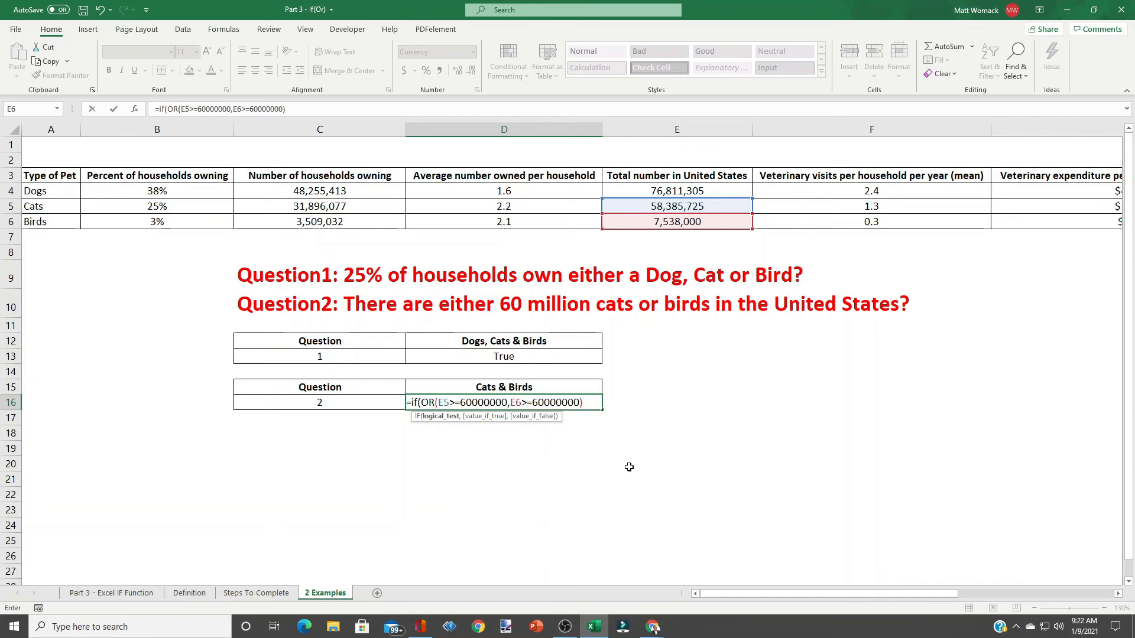
Step: Complete the D16 formula with "True" as the value if true and "False" as the value if false
type(",")
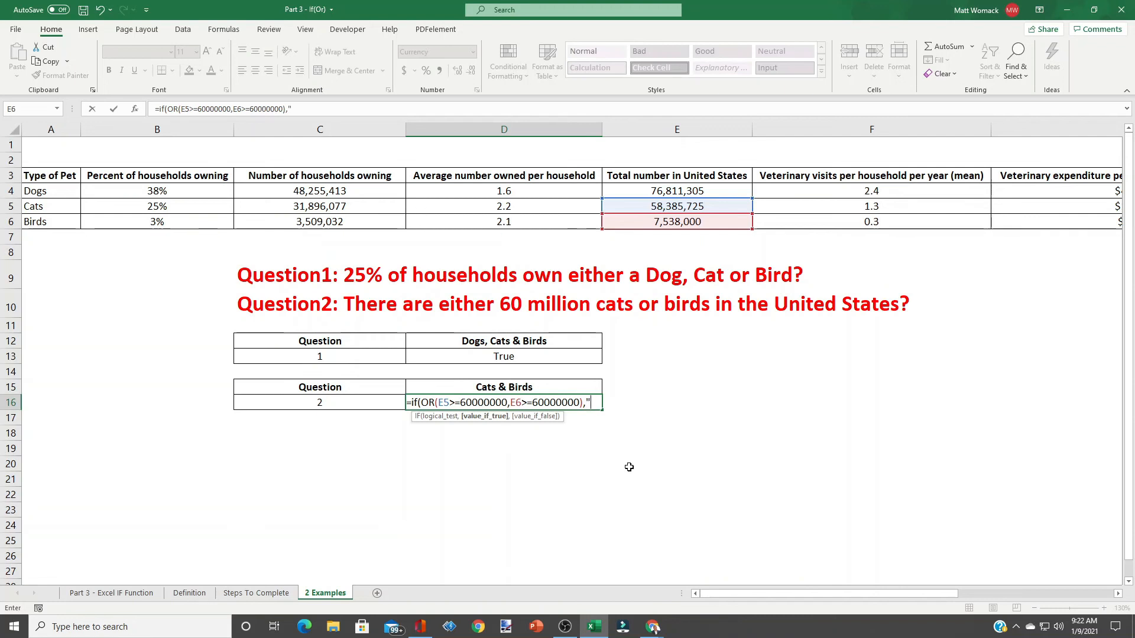
type("True")
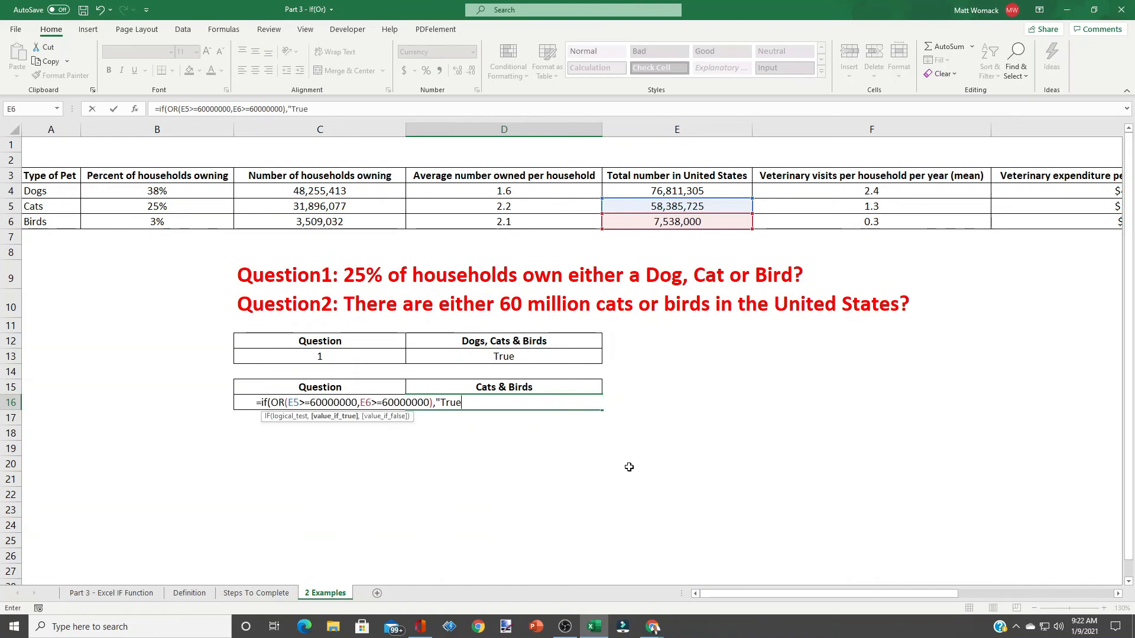
type("\",")
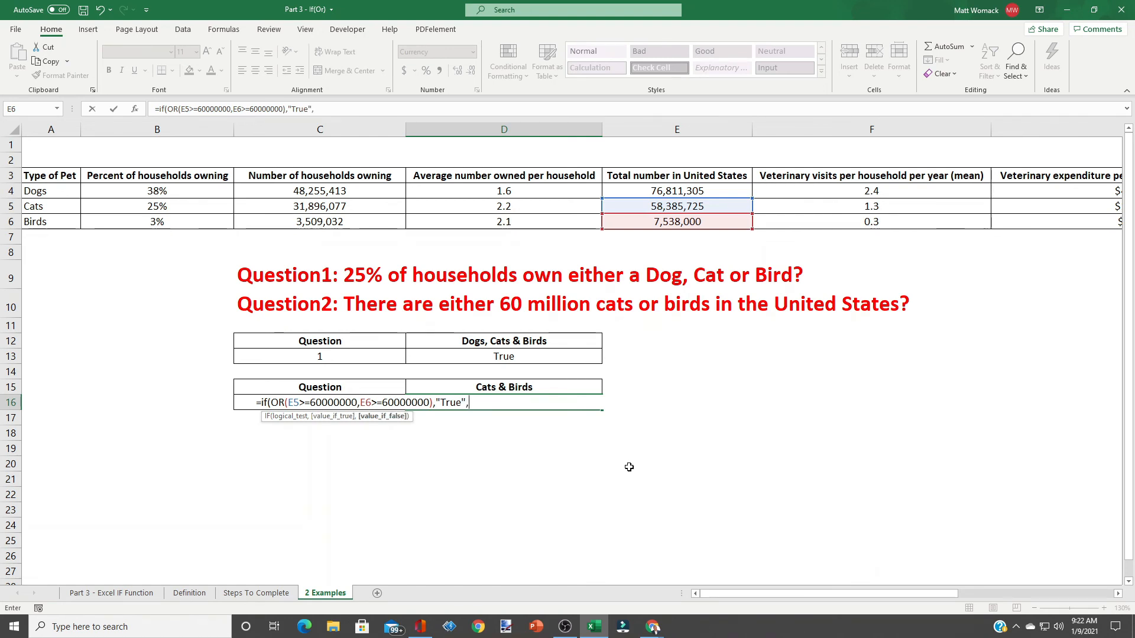
type("\"False\"")
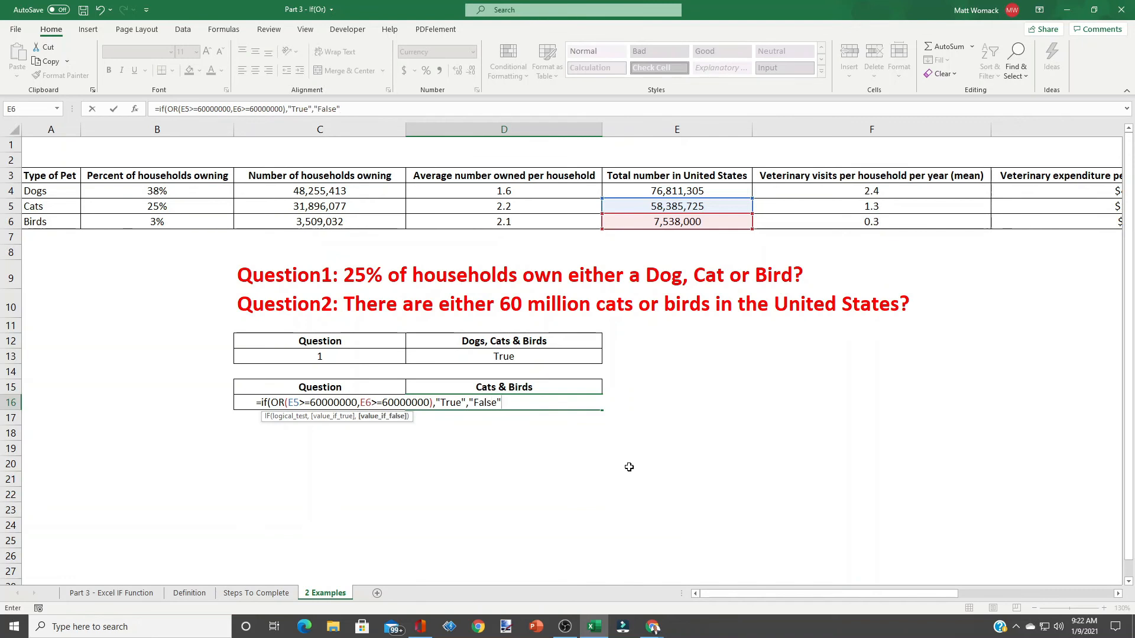
type(")")
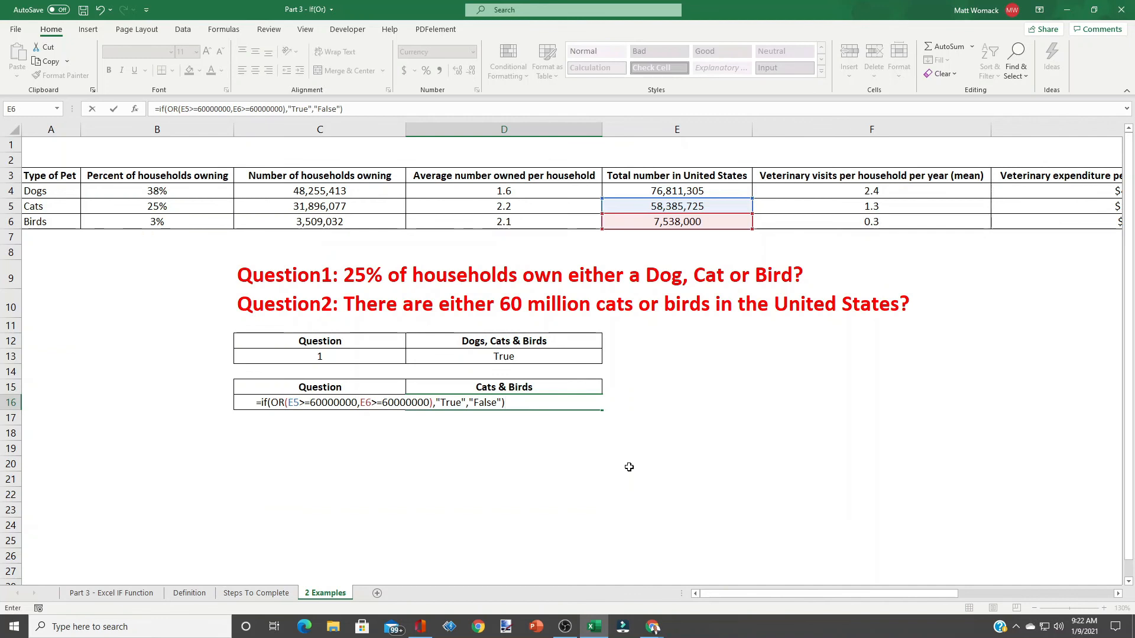
key("Return")
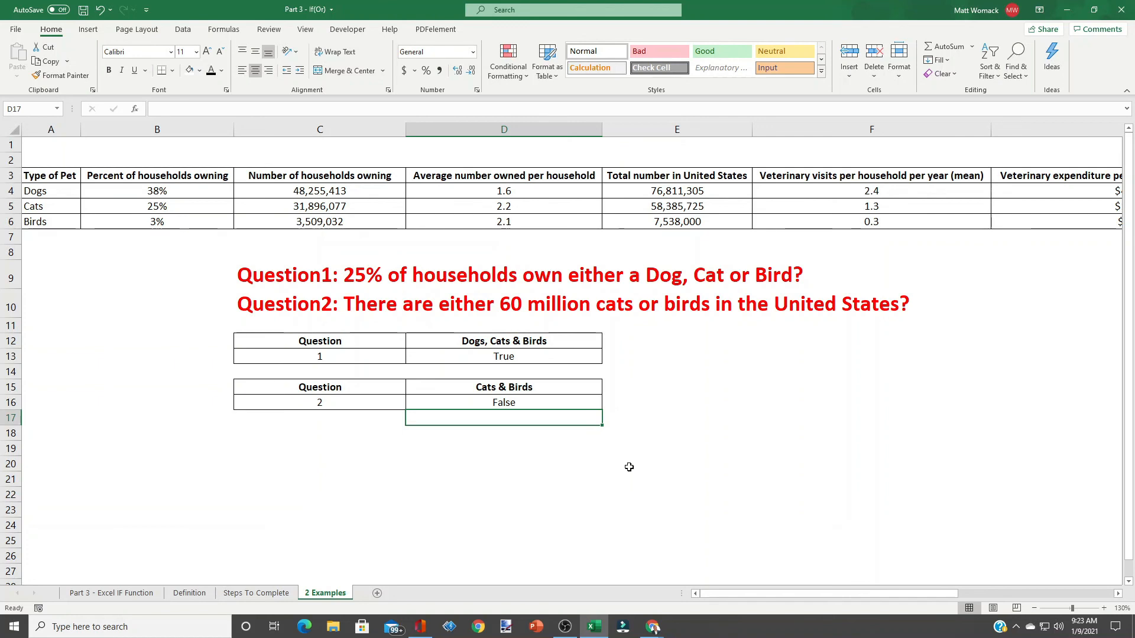
Step: Check the total numbers of cats, birds and dogs in E4:E6 against the Question 2 answer in D16
left_click(648, 205)
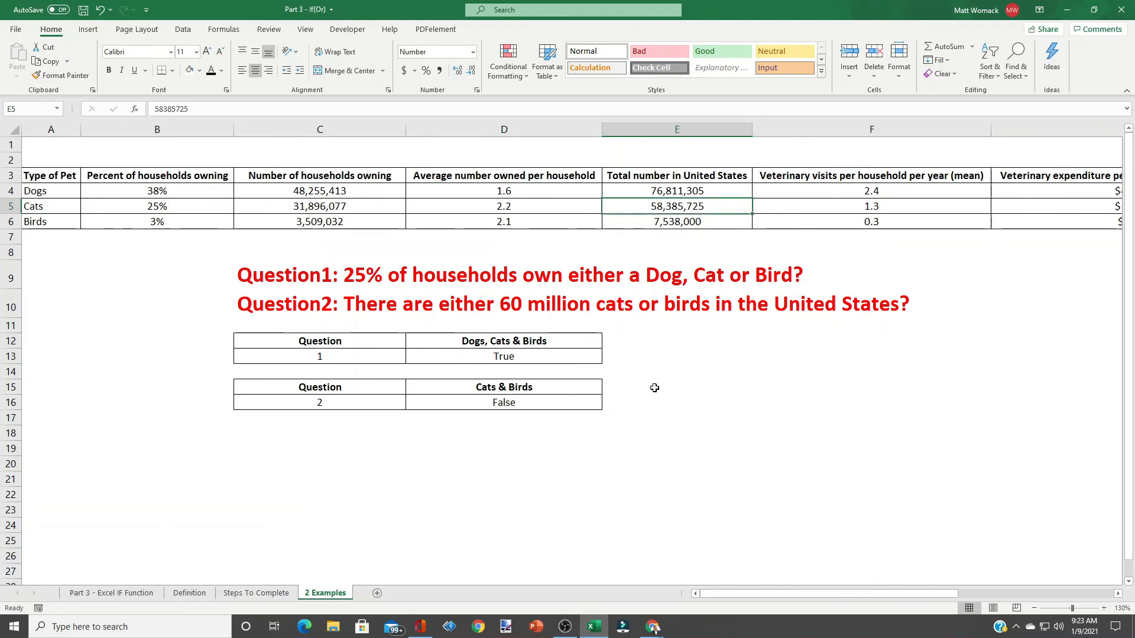
left_click(677, 222)
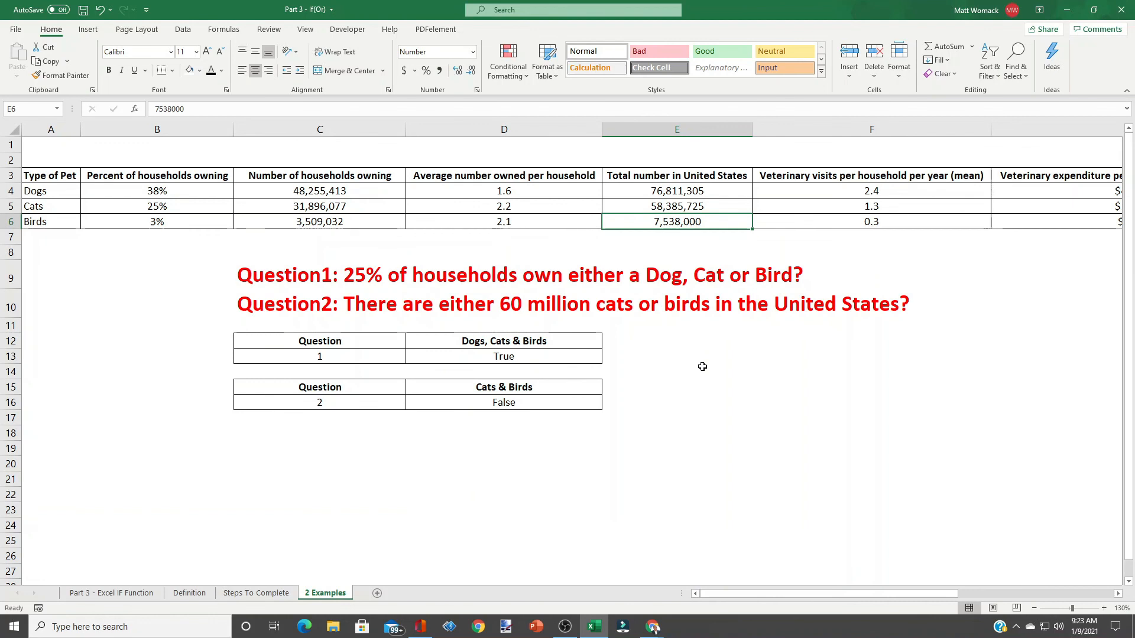
left_click(651, 195)
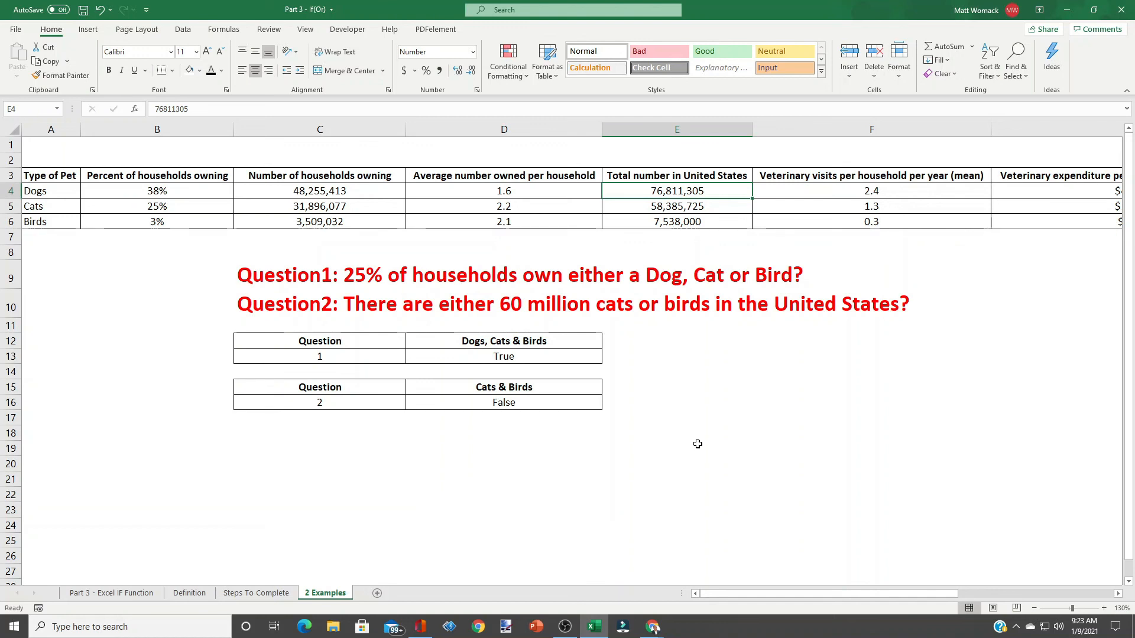
left_click(593, 458)
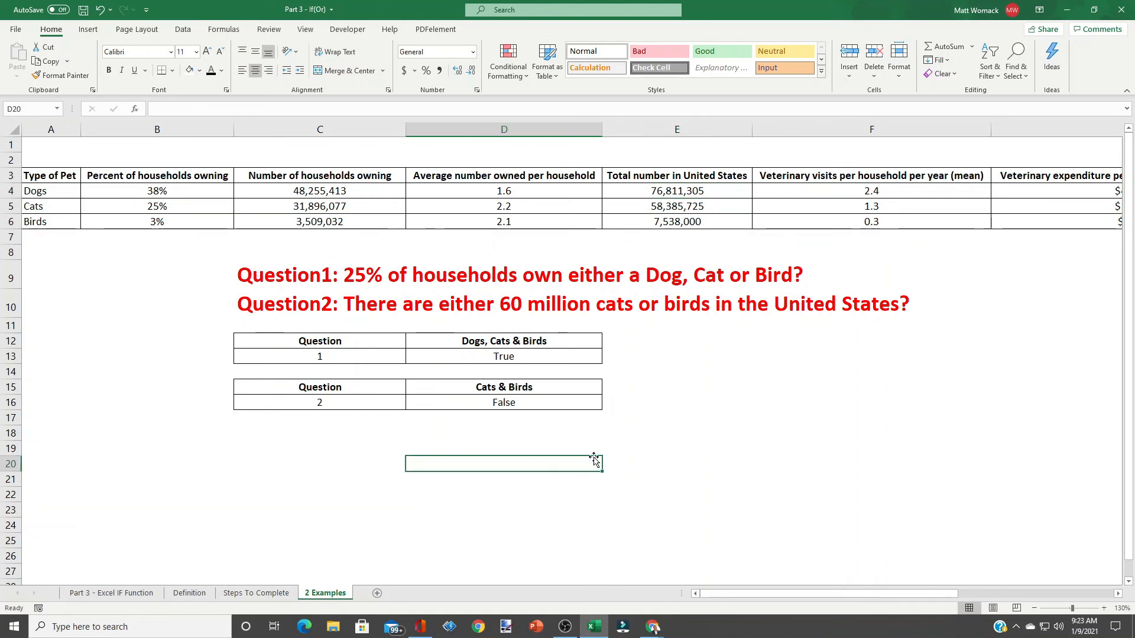